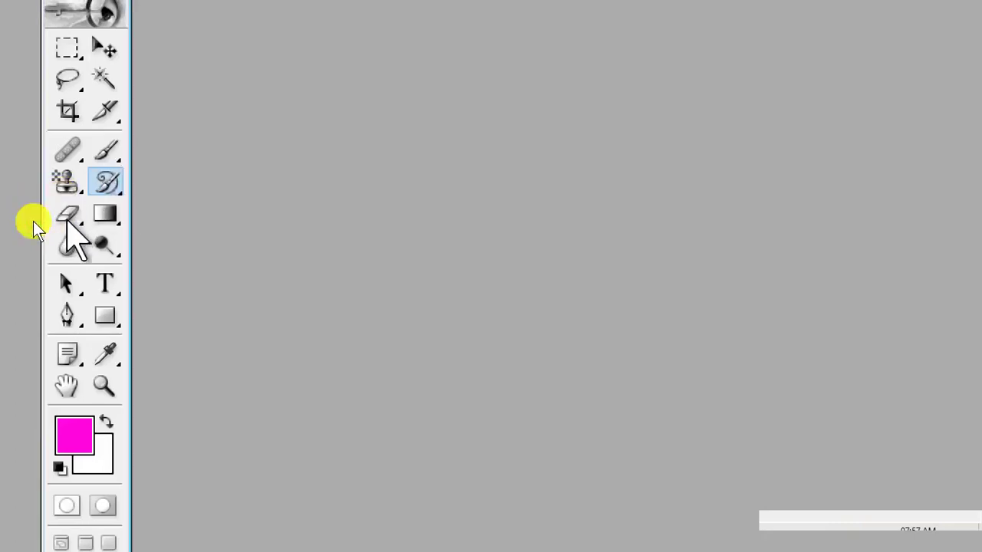
- Keep the standard Eraser Tool selected from the eraser variants flyout
left_click(66, 217)
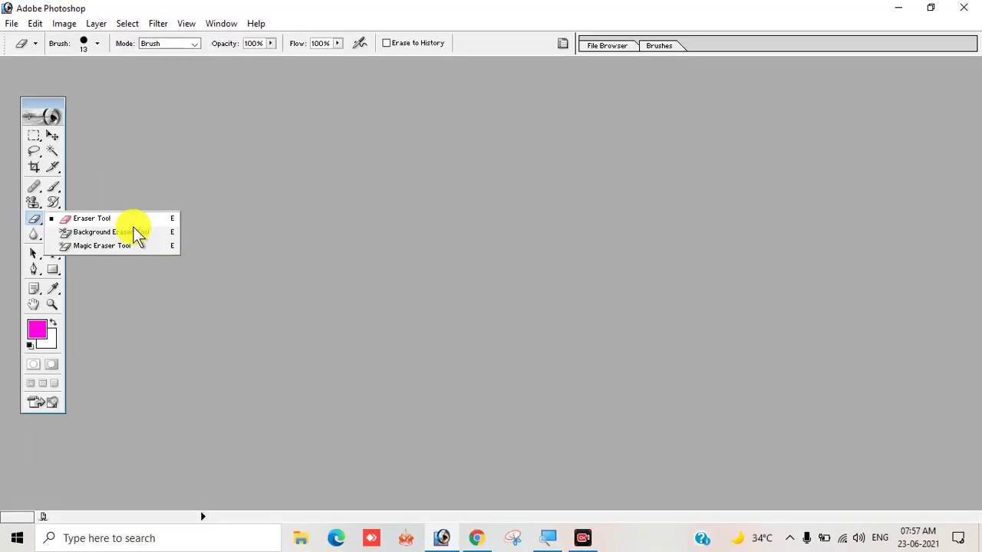
left_click(209, 240)
- Run a Google search for 'actor' in the web browser
left_click(475, 541)
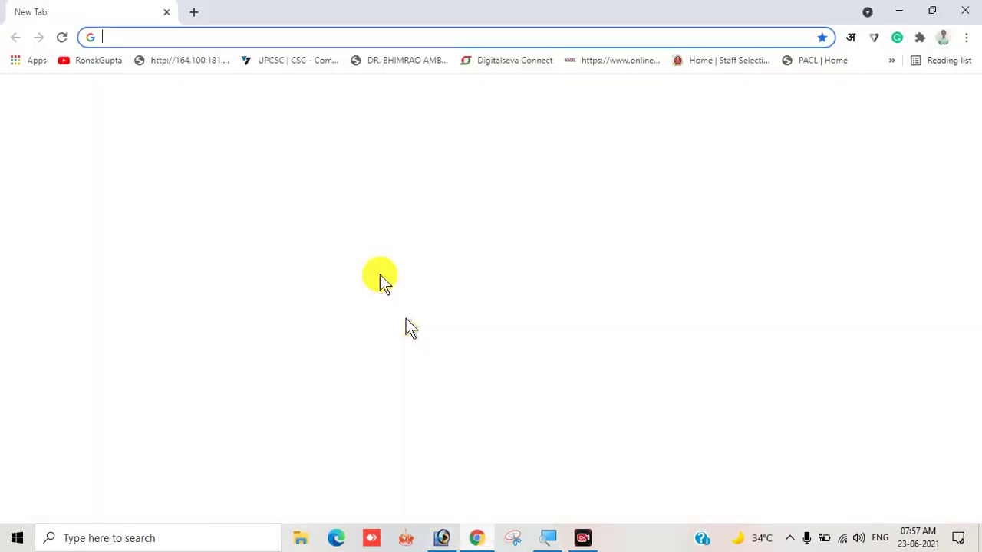
type("actor")
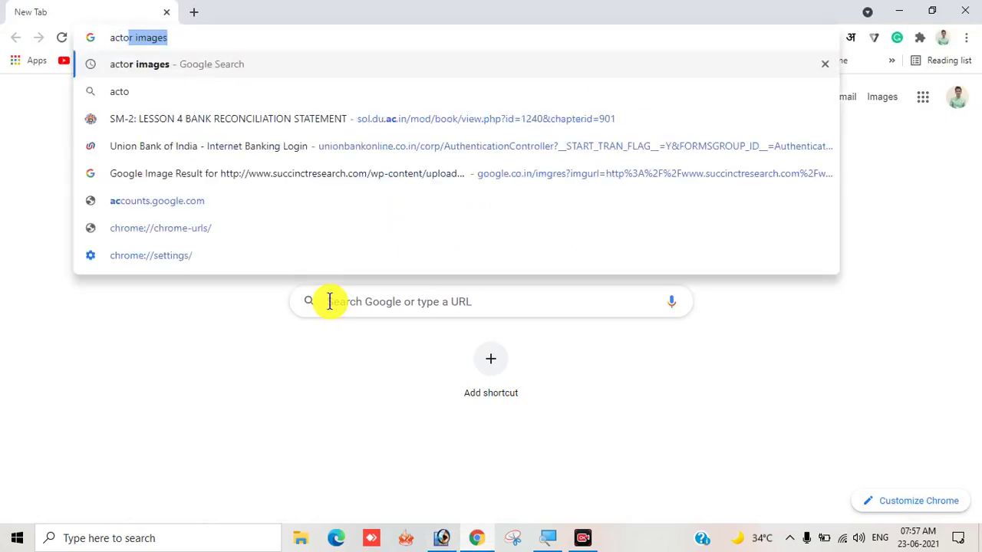
key("Return")
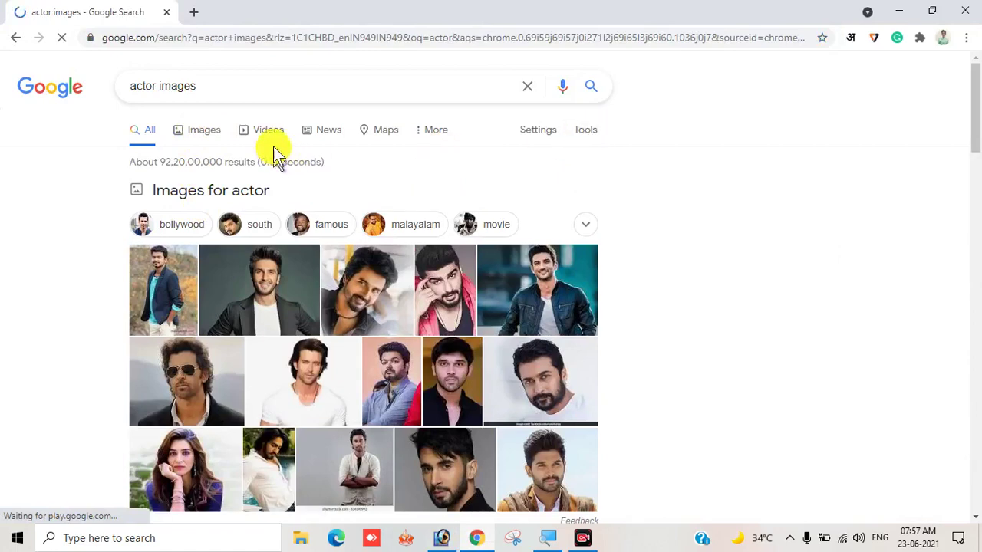
- Show only image results, filtered to Large size
left_click(198, 136)
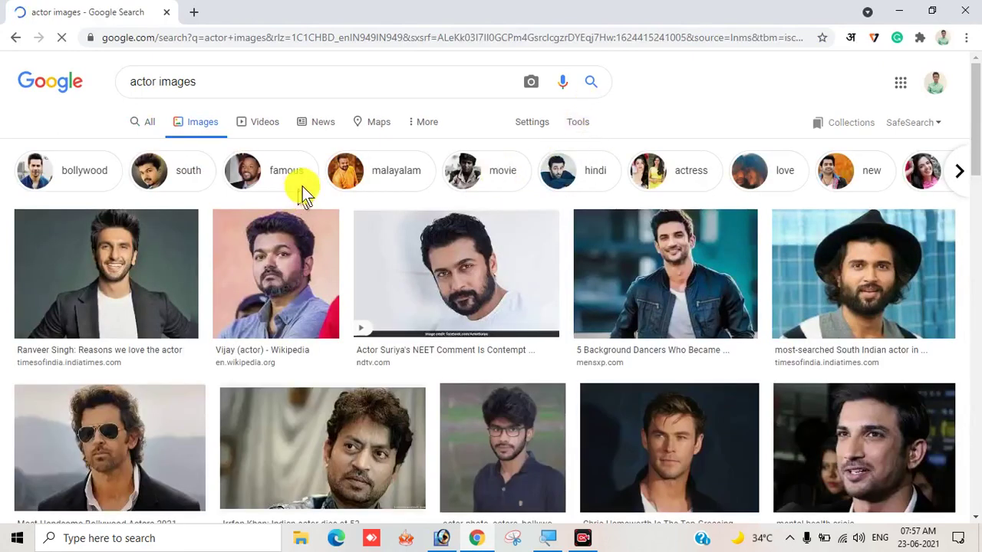
left_click(573, 127)
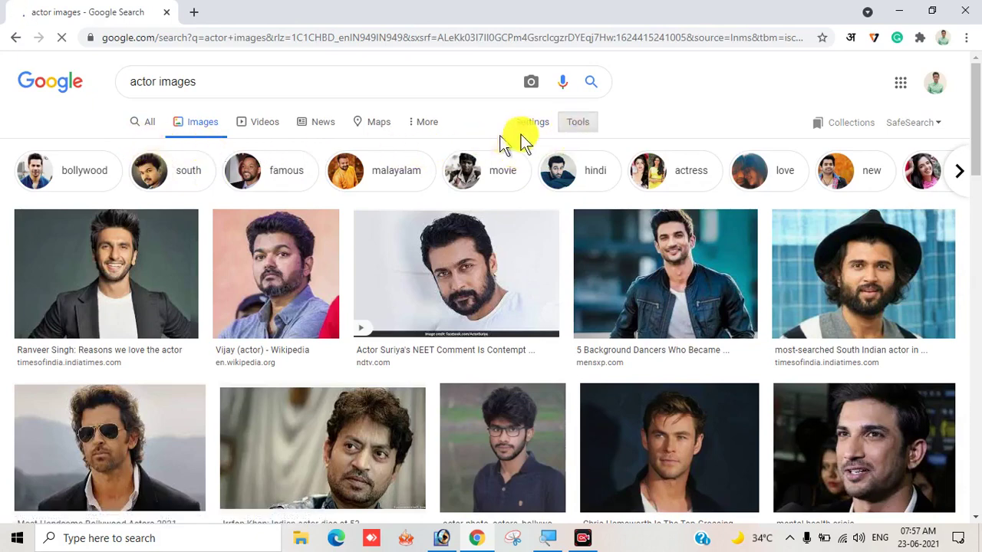
left_click(581, 127)
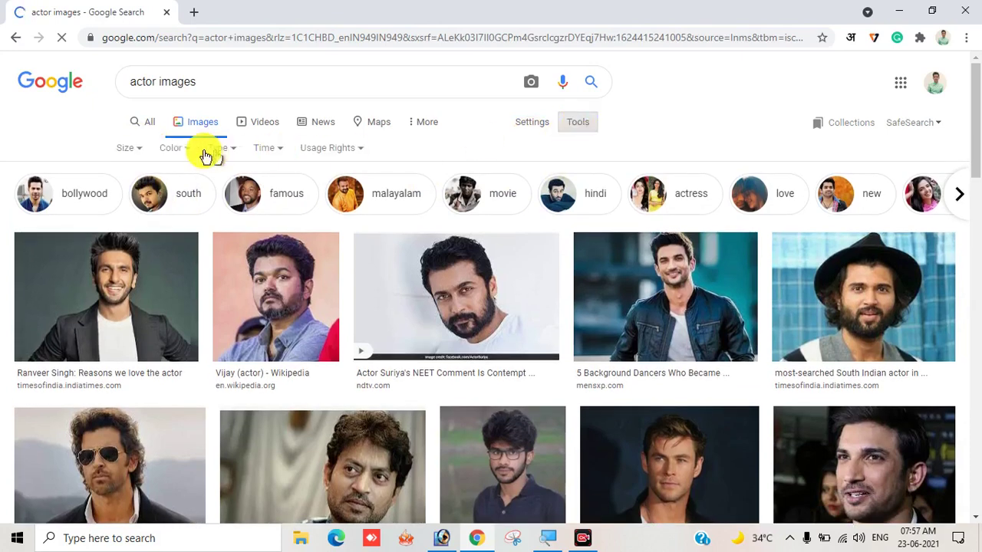
left_click(122, 149)
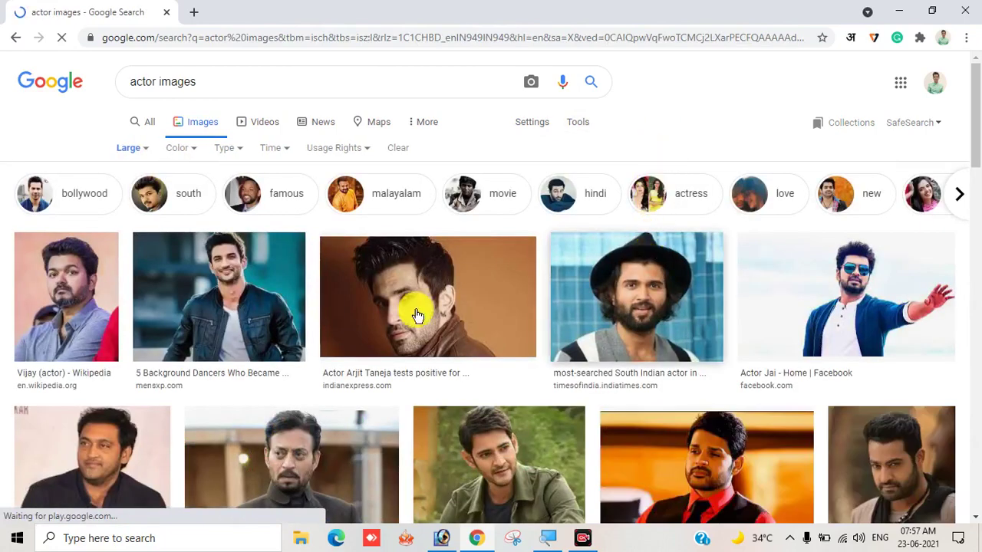
scroll(406, 305, "down", 1)
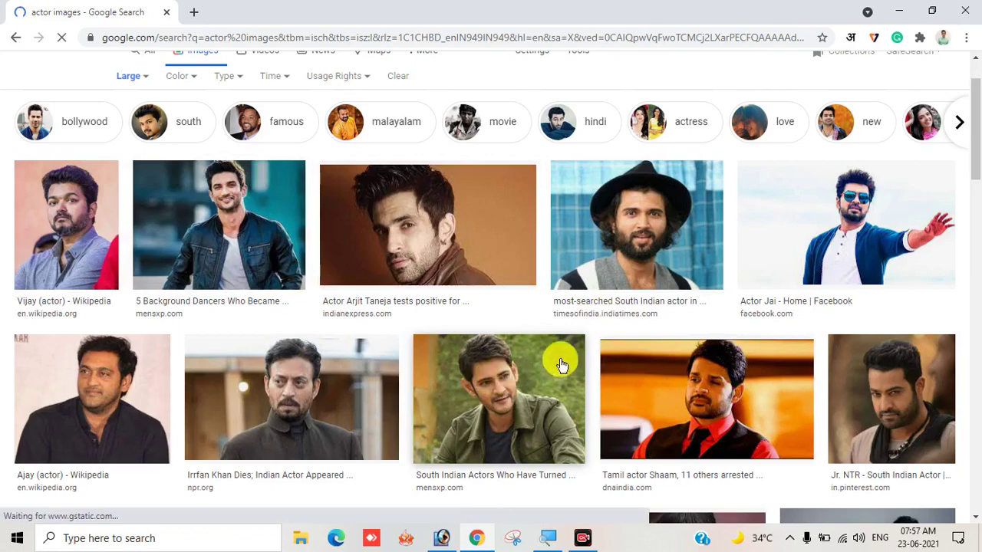
- Save the green-jacket actor photo to the Desktop as a JPEG
left_click(773, 332)
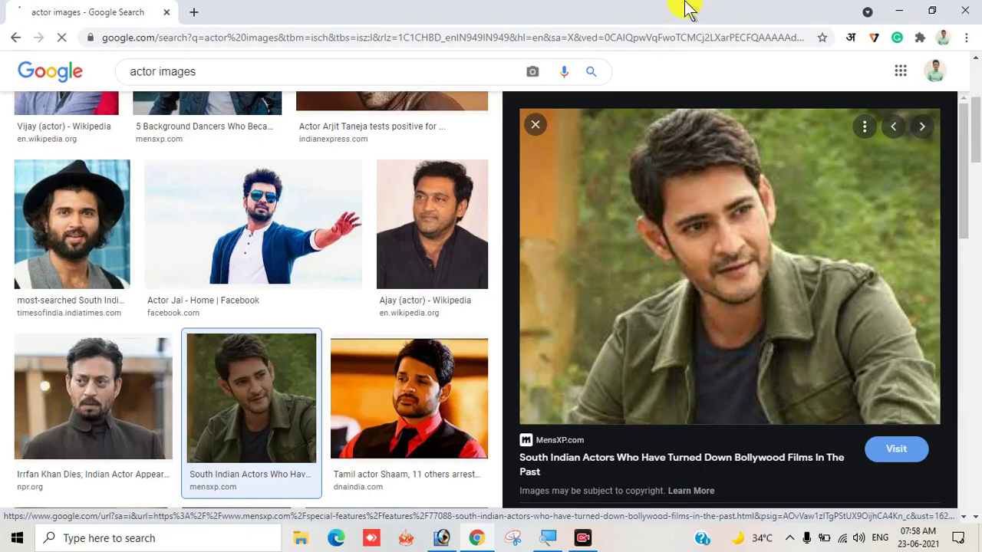
right_click(735, 223)
left_click(767, 376)
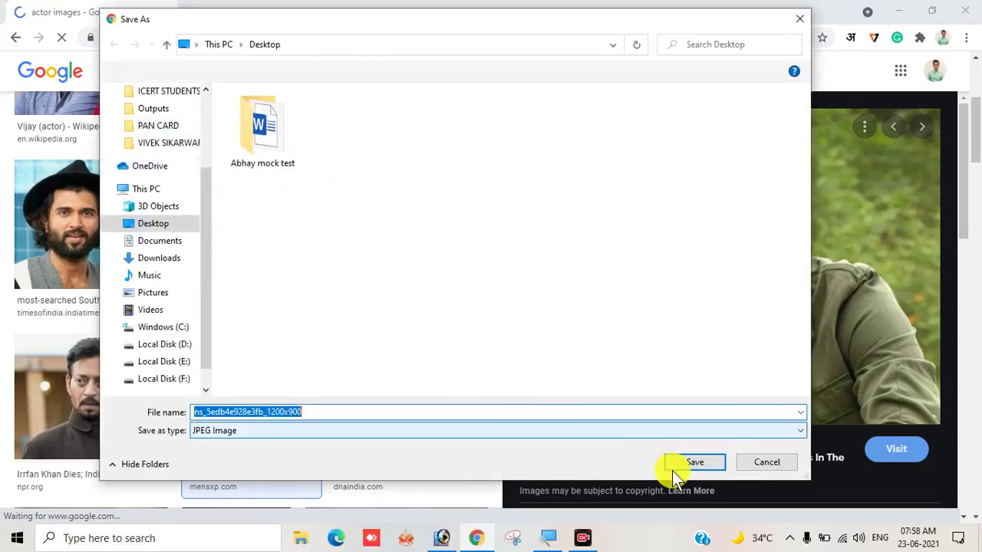
left_click(673, 466)
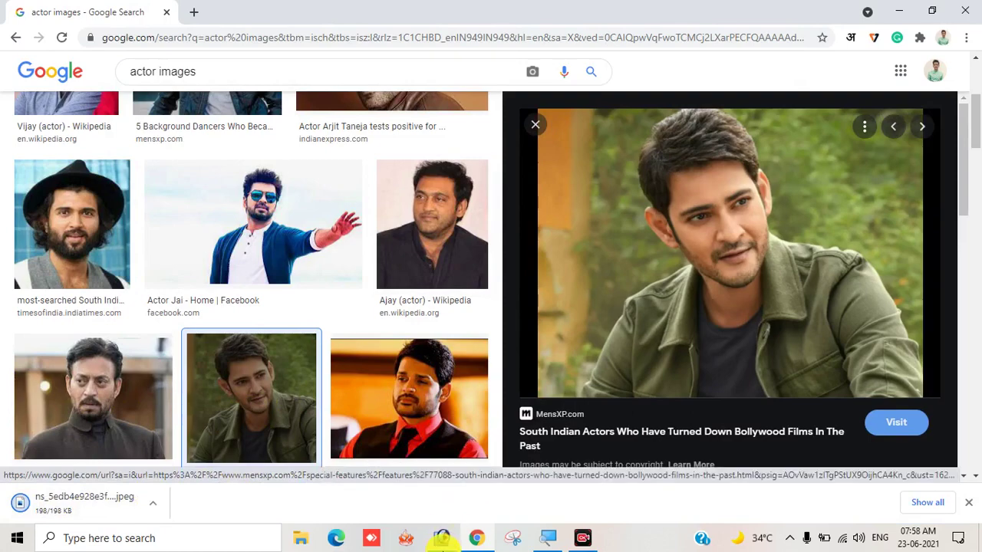
left_click(444, 535)
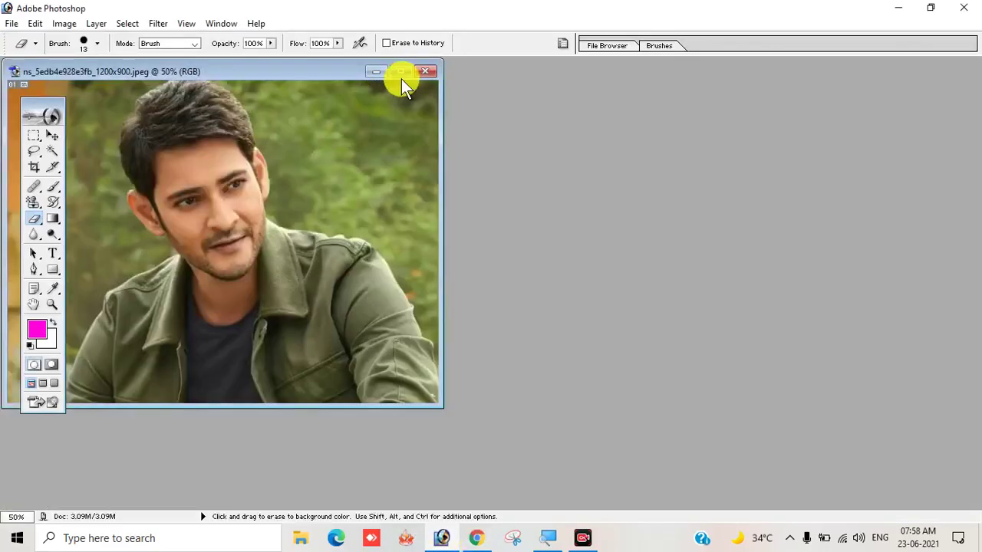
- Maximize the actor photo window and zoom it to 66.7%
left_click(416, 68)
left_click(322, 141, "ctrl")
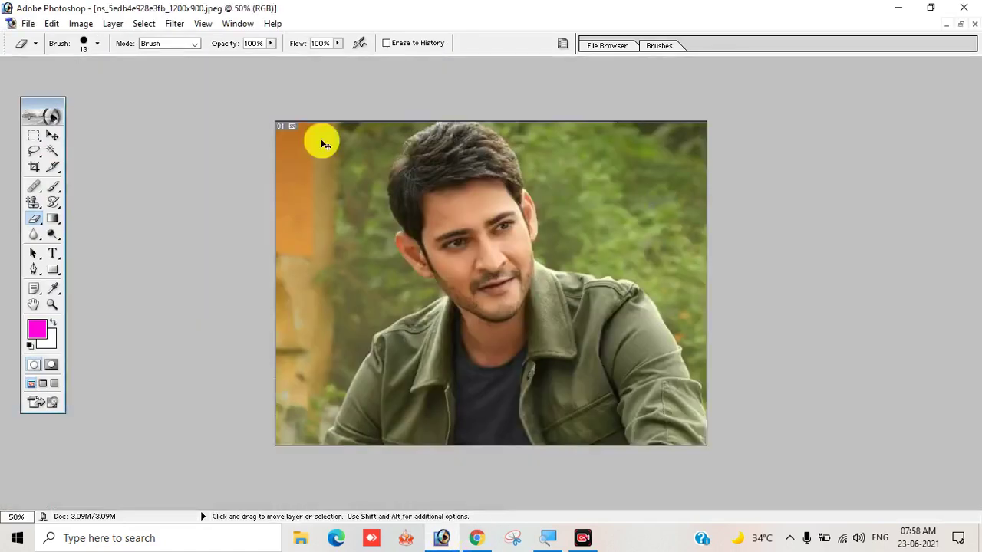
left_click(342, 214)
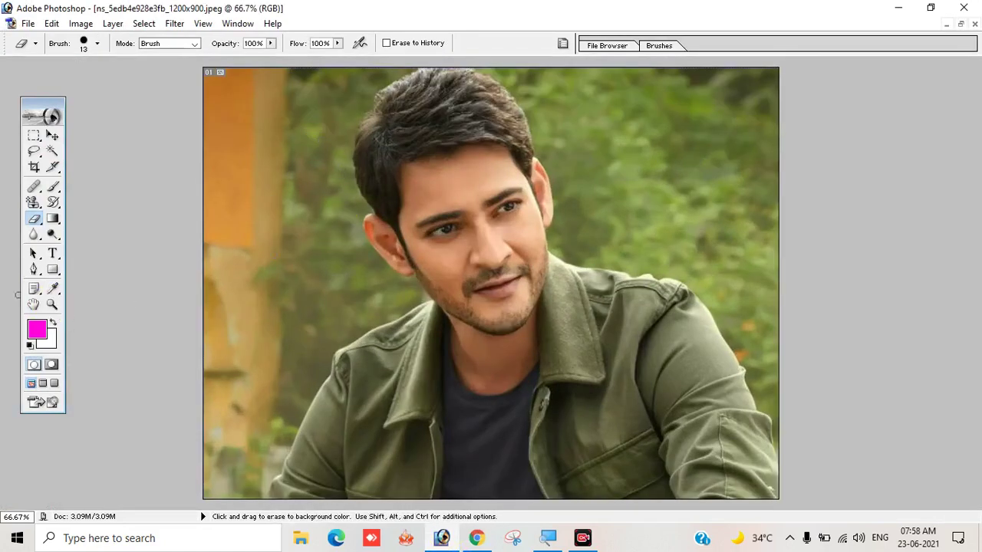
- Select the standard Eraser Tool and show the Layers panel
right_click(36, 216)
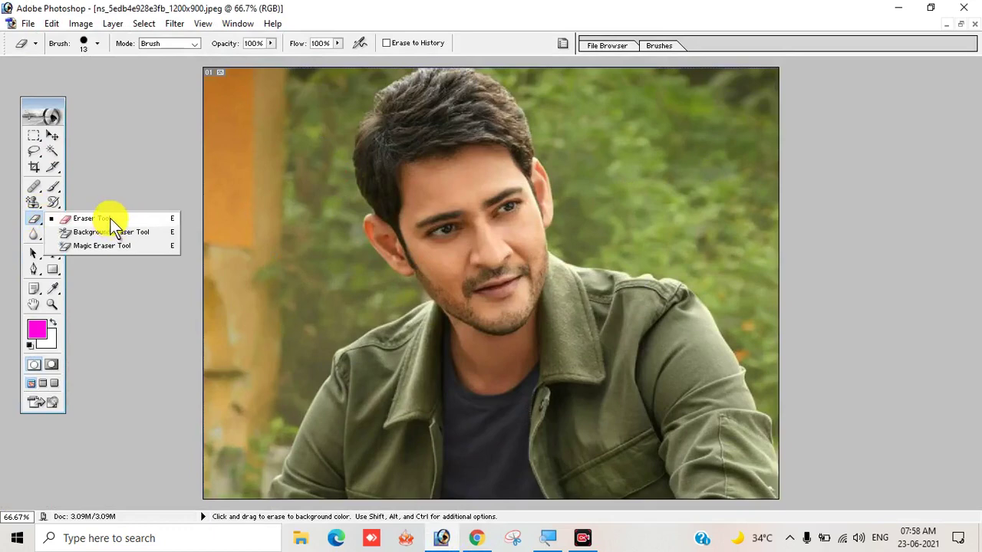
left_click(102, 218)
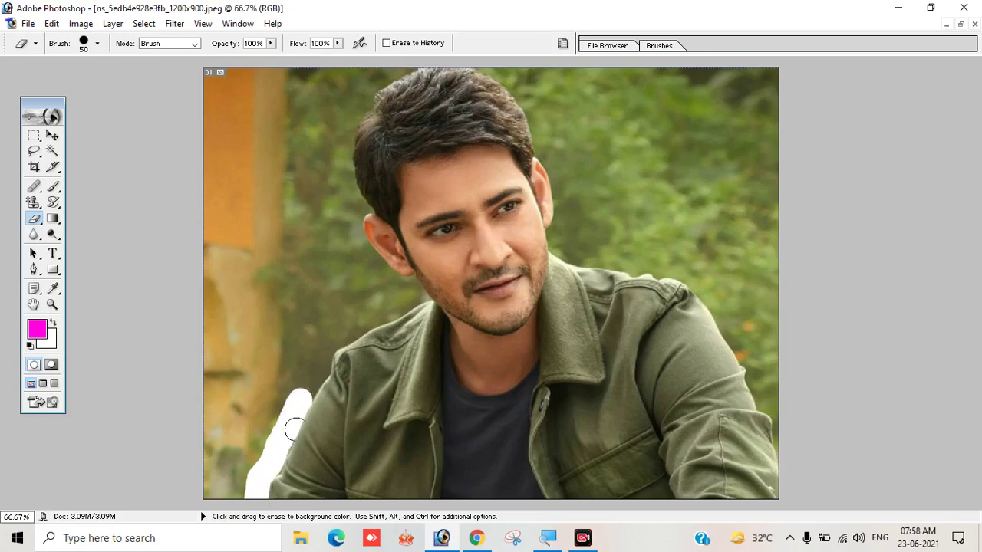
left_click(247, 26)
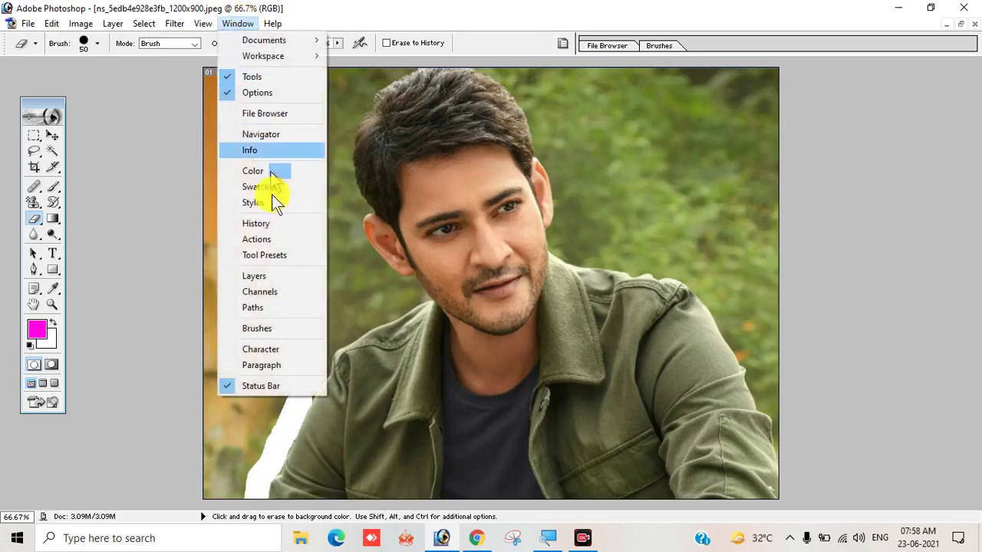
left_click(267, 276)
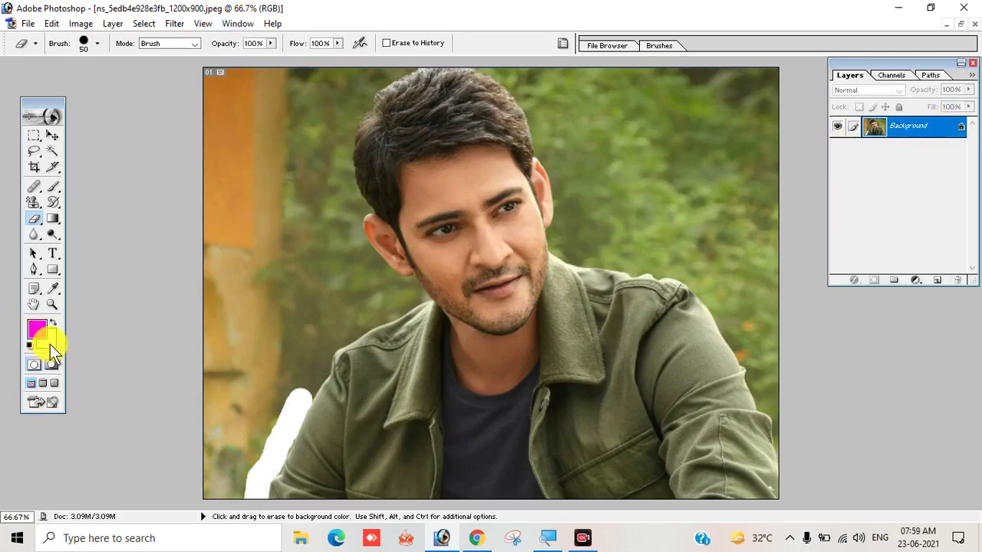
- Cancel the layer conversion, make trial Magic Wand selections on the orange strip and green background, deselect, and undo the eraser streak
double_click(912, 127)
left_click(591, 267)
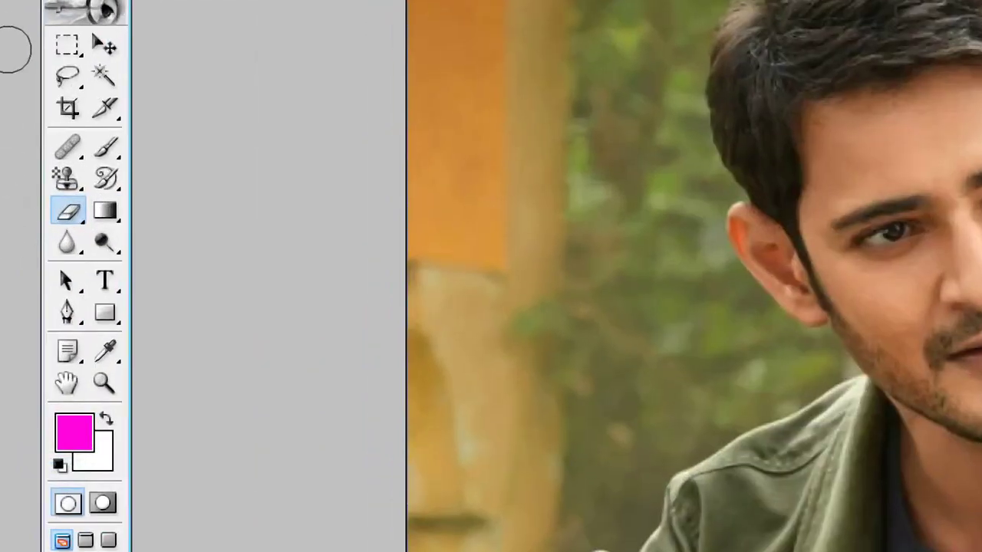
left_click(104, 77)
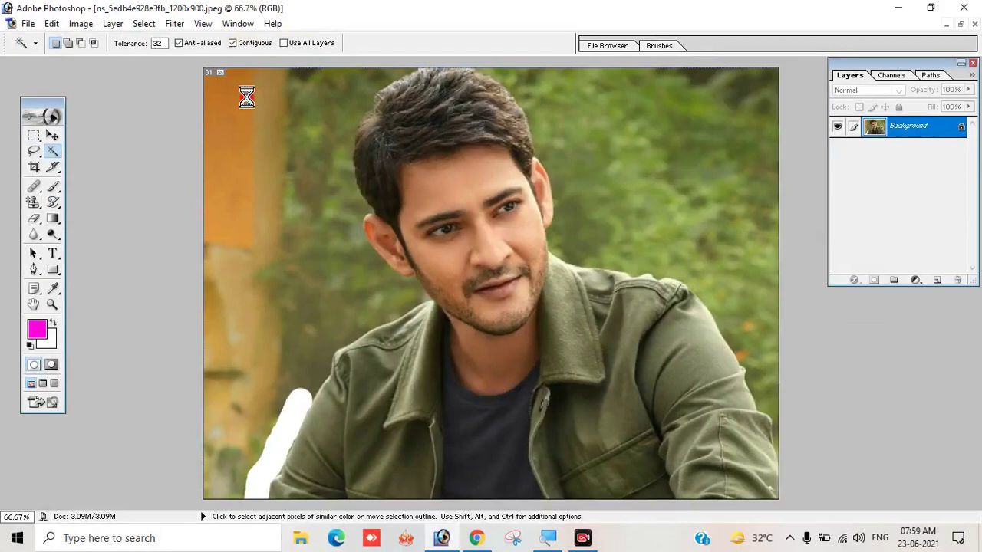
left_click(234, 125)
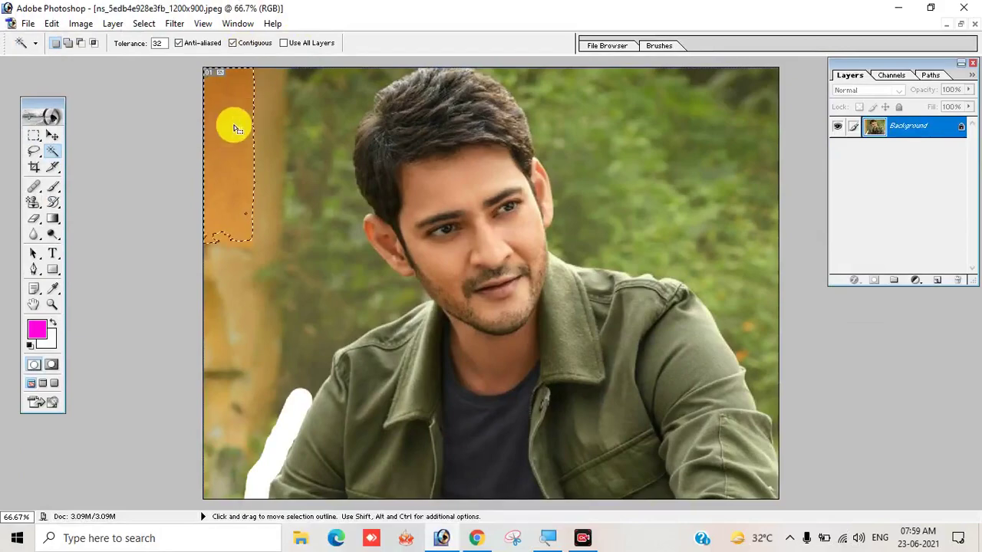
left_click(314, 131)
left_click(636, 153)
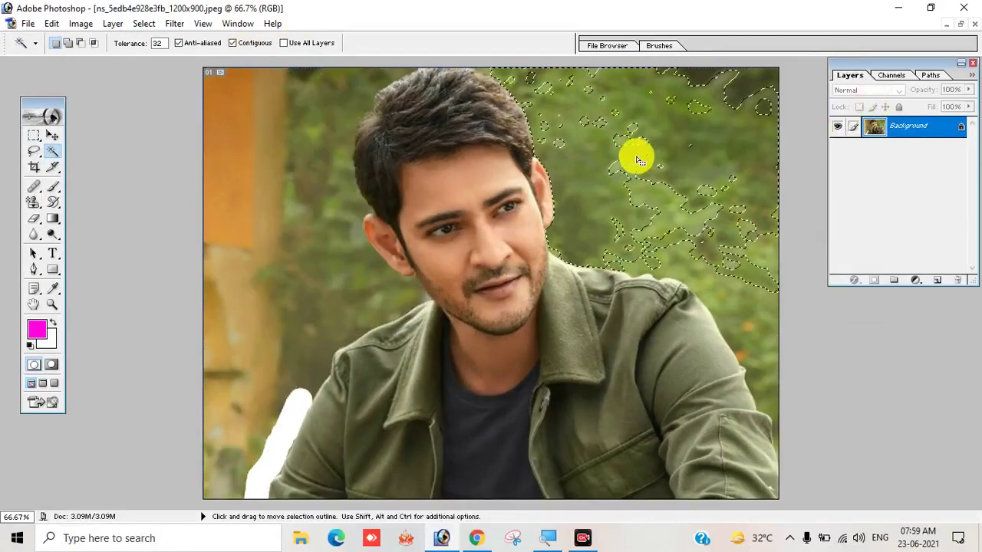
key("ctrl+d")
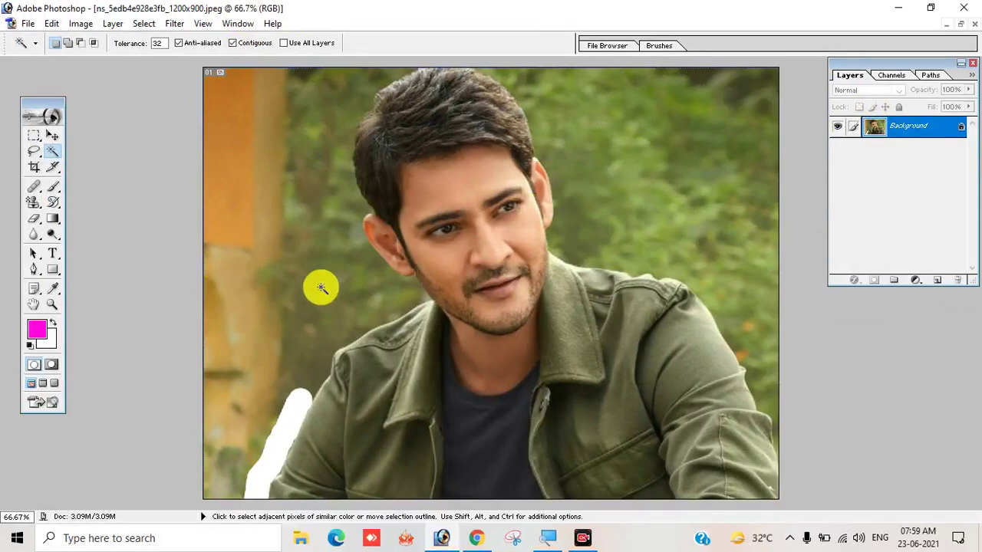
left_click(280, 299)
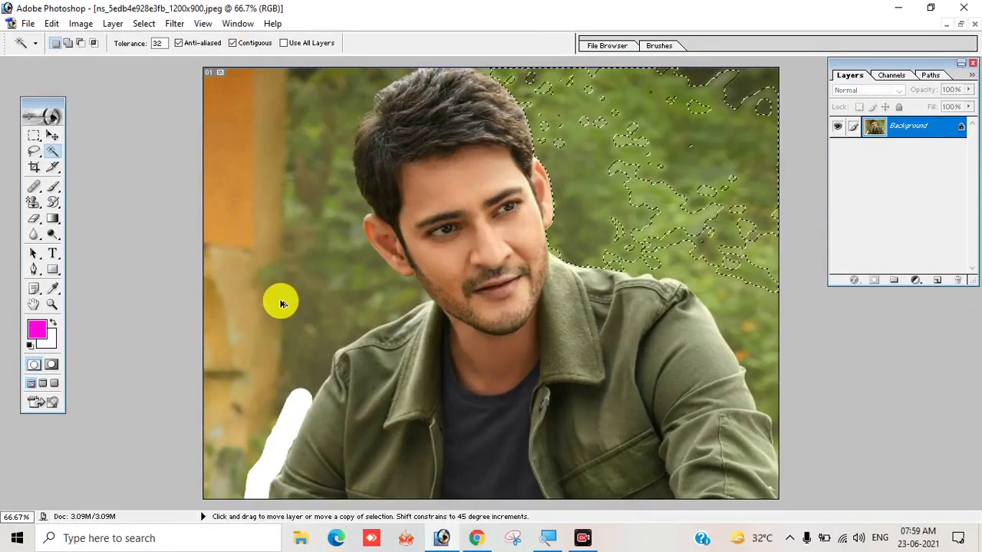
key("ctrl+z")
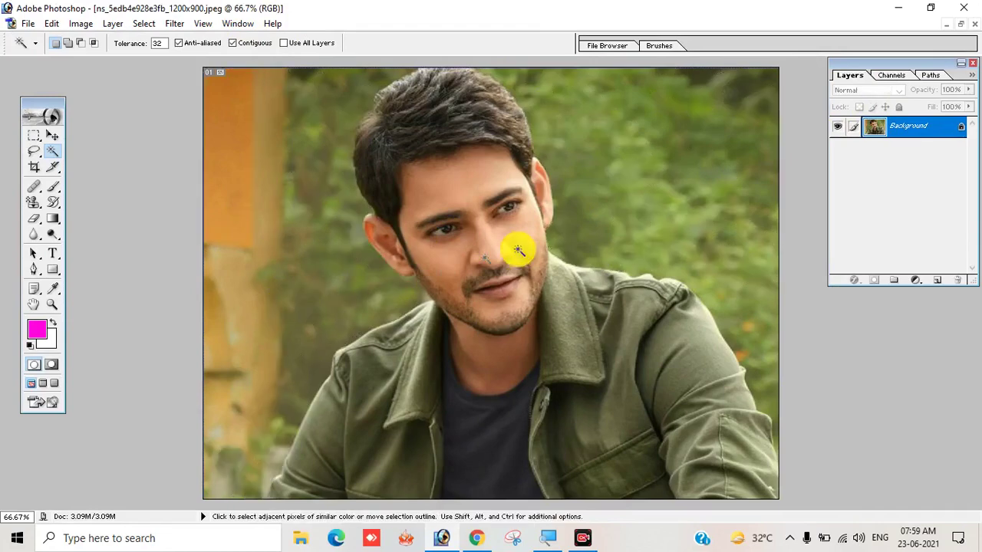
- Convert the Background into Layer 0 and select the plain Eraser
double_click(956, 133)
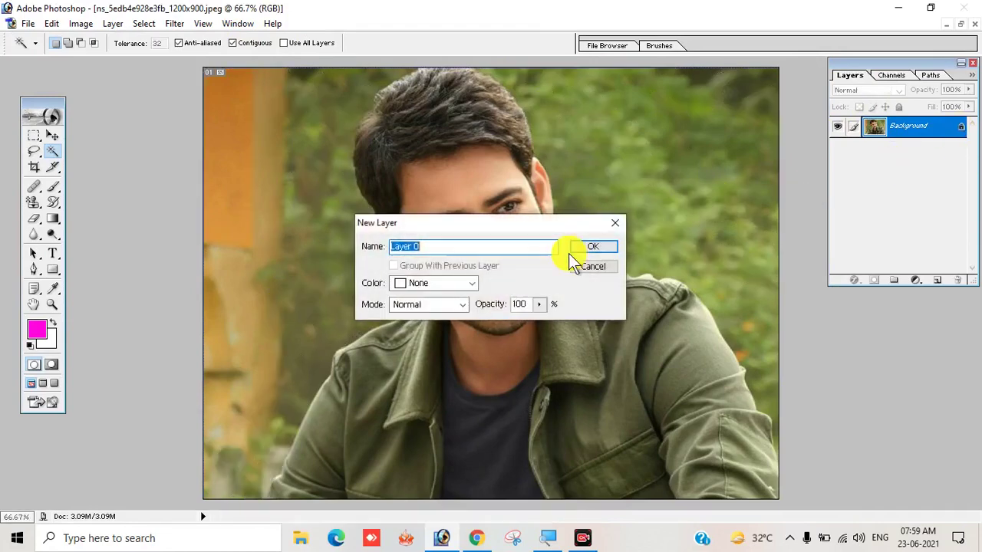
left_click(590, 246)
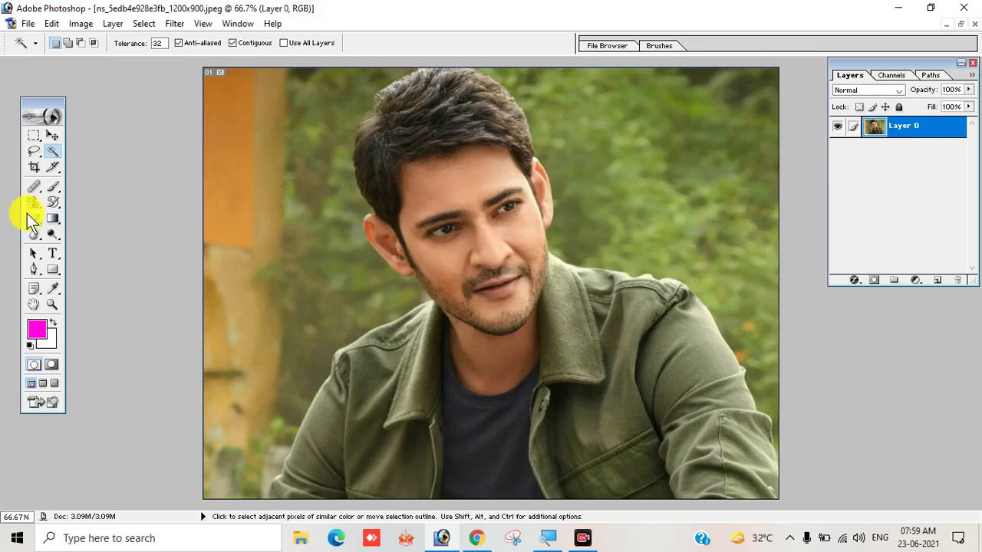
left_click(34, 221)
left_click(89, 218)
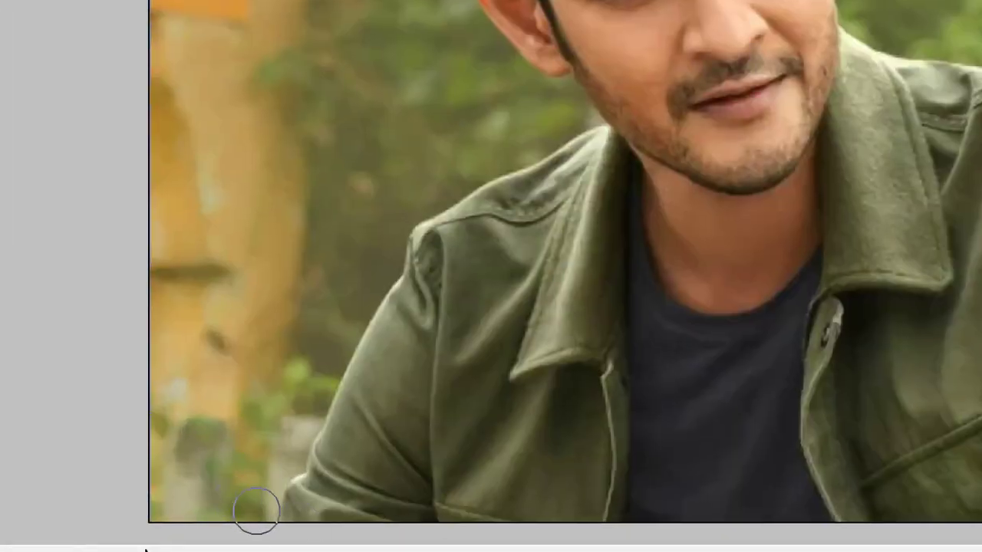
- Erase a transparent band along the man's shoulder, neck, hair, head and right arm
left_click_drag(256, 509, 379, 223)
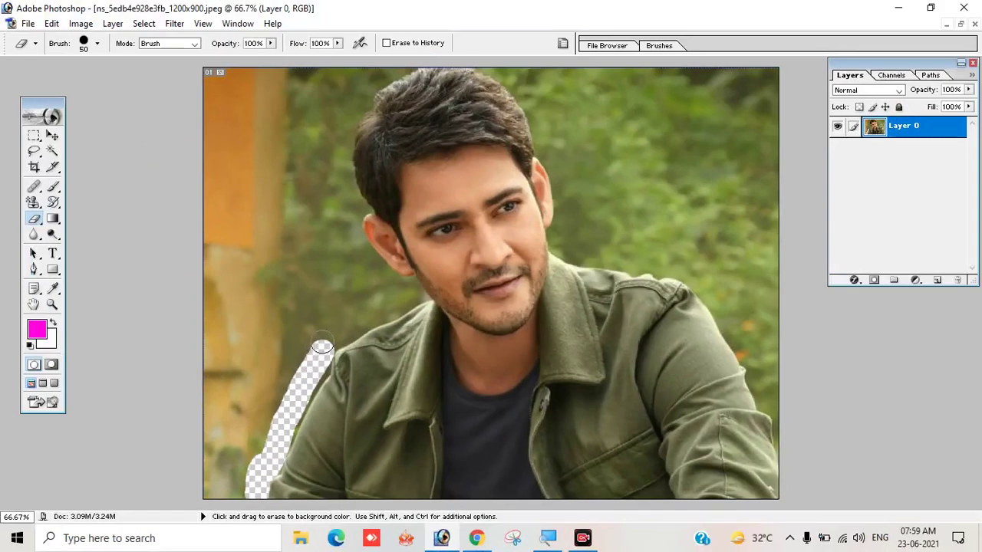
left_click_drag(323, 346, 357, 323)
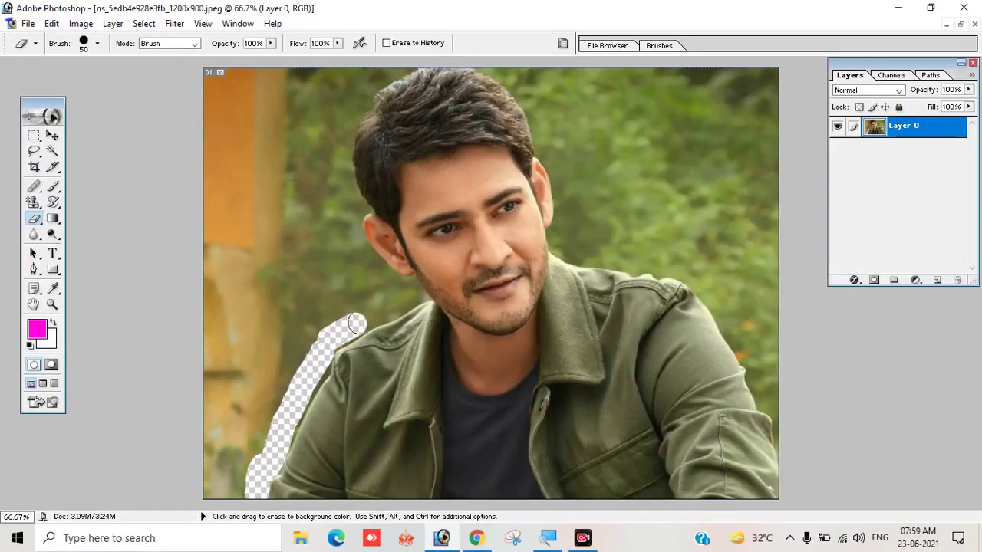
left_click_drag(384, 285, 356, 232)
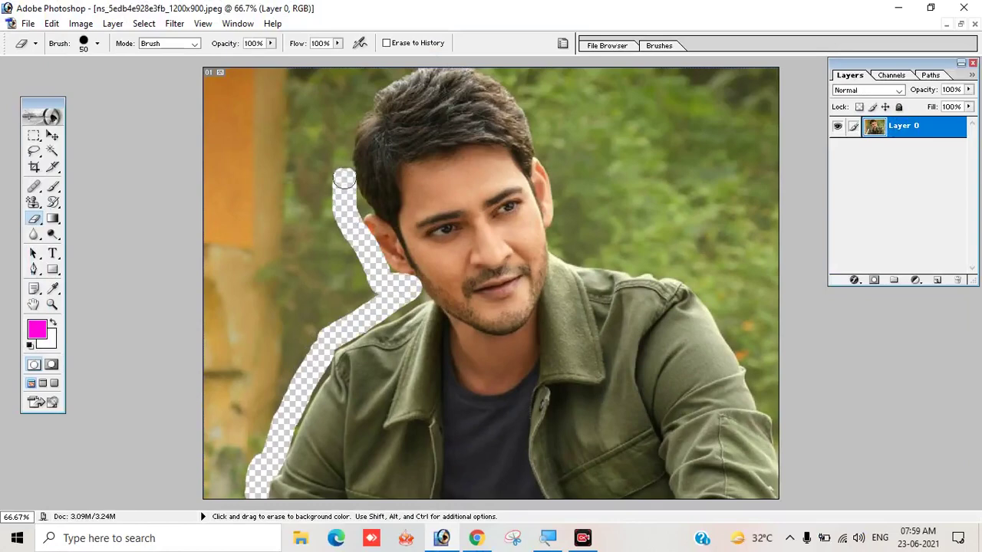
mouse_move(344, 179)
left_mouse_down()
mouse_move(341, 108)
mouse_move(379, 76)
left_mouse_up()
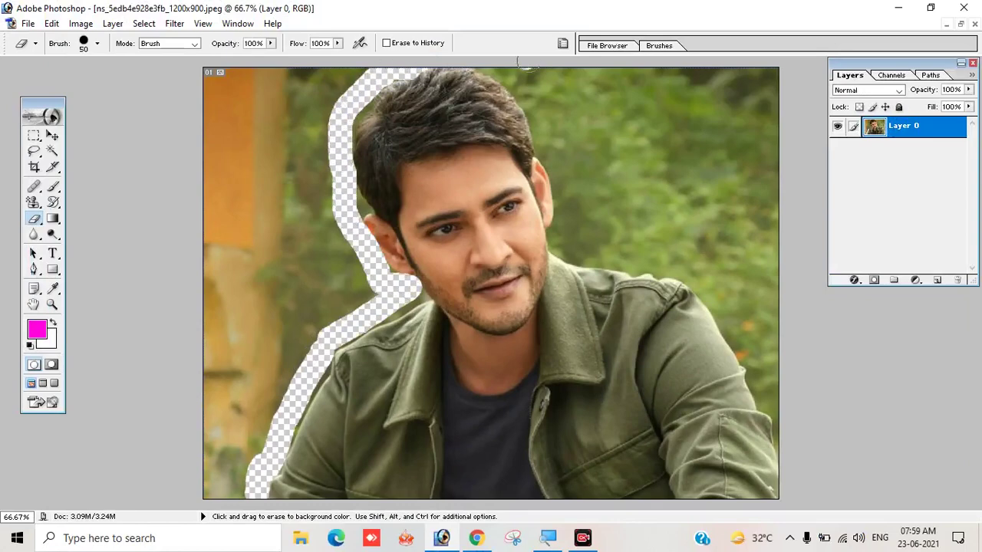
left_click_drag(500, 70, 545, 111)
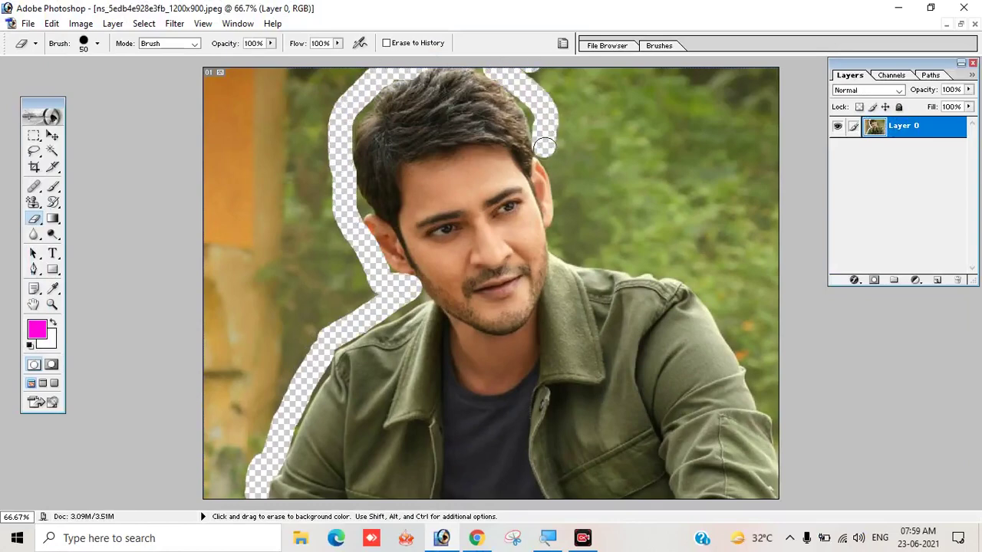
left_click_drag(544, 147, 567, 198)
mouse_move(568, 234)
left_mouse_down()
mouse_move(686, 278)
mouse_move(734, 326)
mouse_move(774, 425)
left_mouse_up()
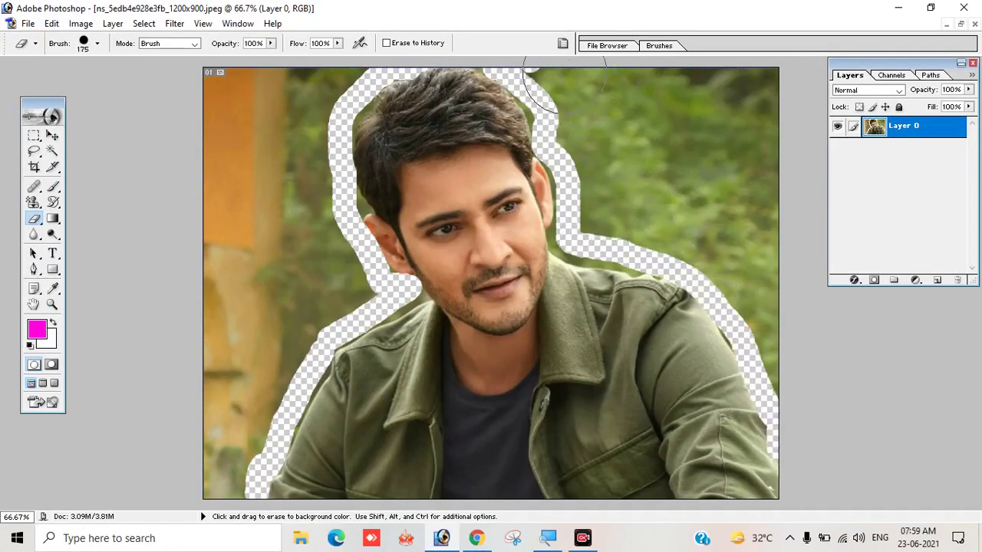
- Erase all remaining background with a size 175 eraser, leaving only the man
mouse_move(533, 68)
left_mouse_down()
mouse_move(624, 197)
mouse_move(612, 206)
mouse_move(714, 247)
mouse_move(785, 340)
mouse_move(772, 241)
mouse_move(788, 164)
mouse_move(734, 197)
mouse_move(637, 92)
left_mouse_up()
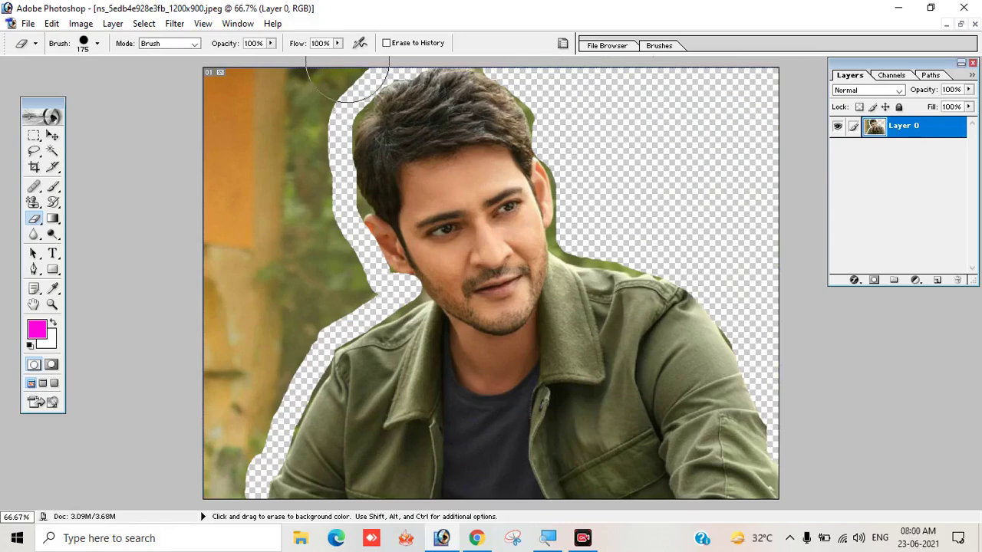
mouse_move(332, 65)
left_mouse_down()
mouse_move(253, 158)
mouse_move(230, 76)
mouse_move(284, 125)
mouse_move(304, 256)
mouse_move(340, 284)
mouse_move(282, 263)
mouse_move(280, 314)
mouse_move(197, 318)
mouse_move(227, 414)
mouse_move(197, 471)
mouse_move(252, 394)
mouse_move(230, 471)
left_mouse_up()
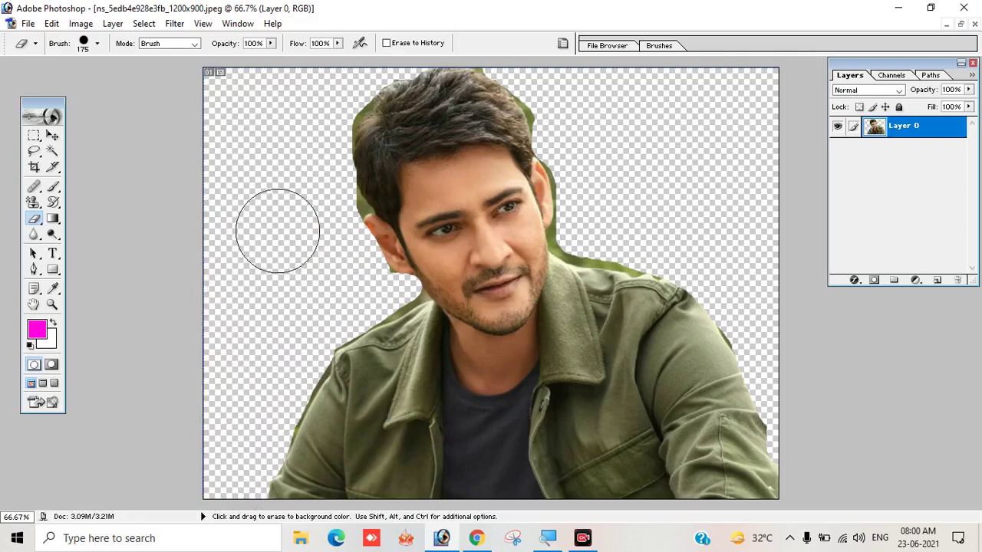
- Paint the original background back over the whole canvas with a large History Brush
left_click(43, 218)
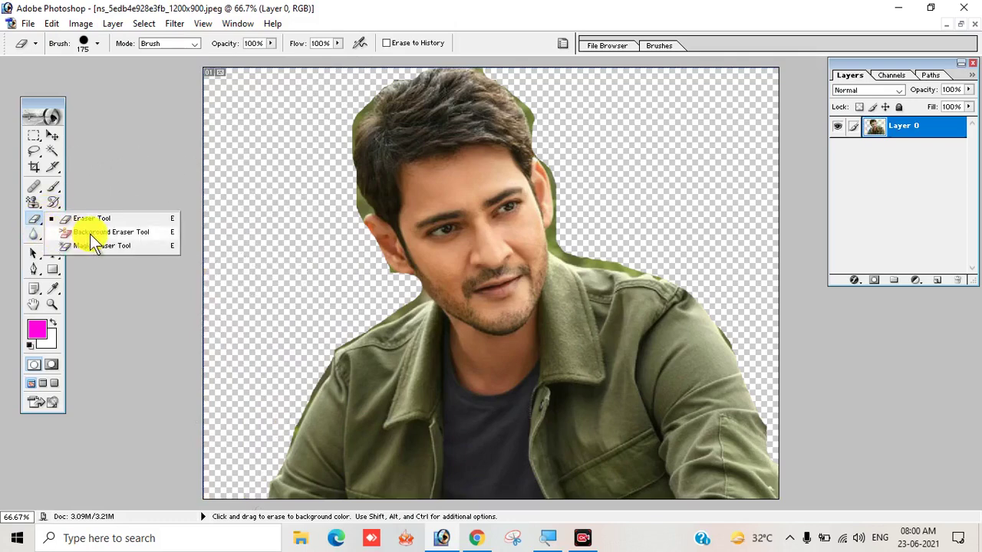
left_click(227, 254)
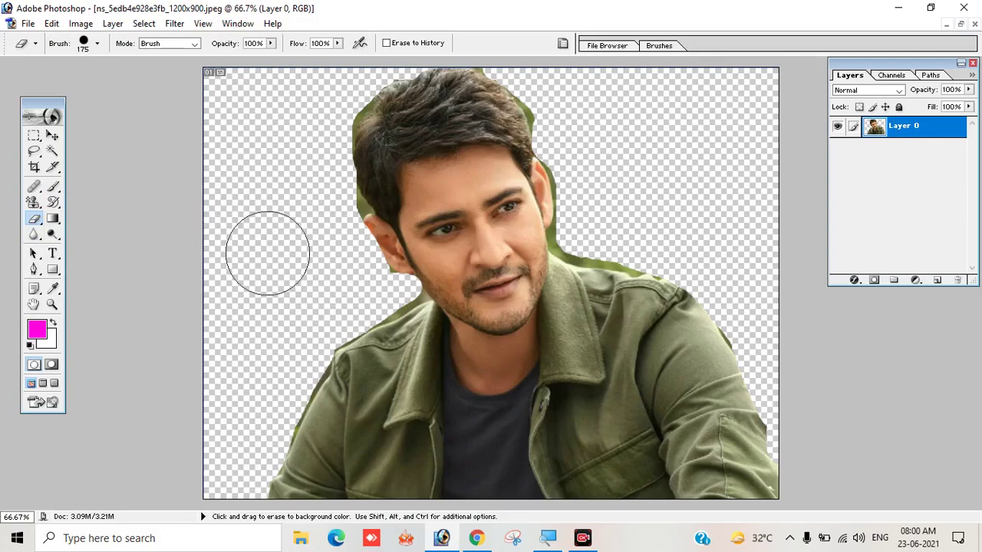
key("ctrl+z")
key("y")
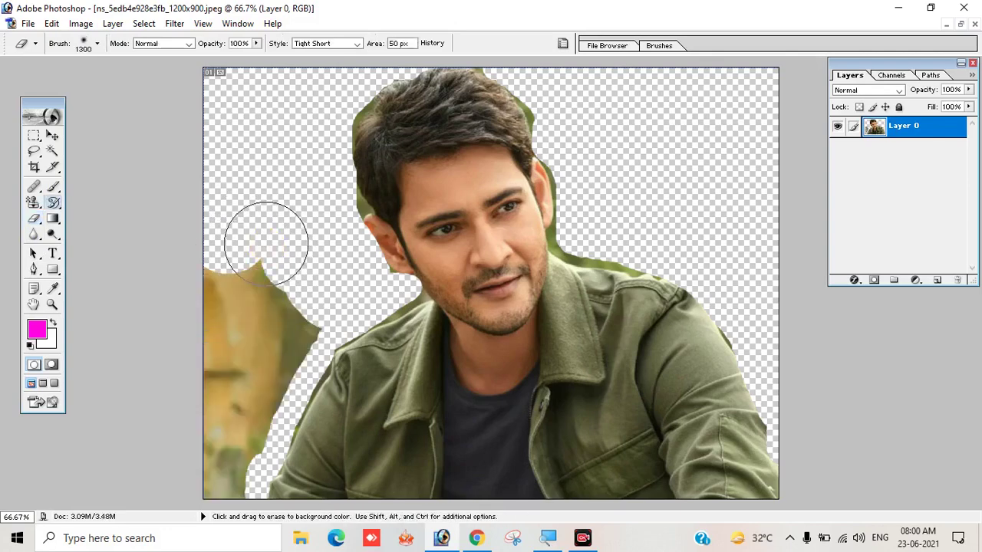
left_click(54, 202)
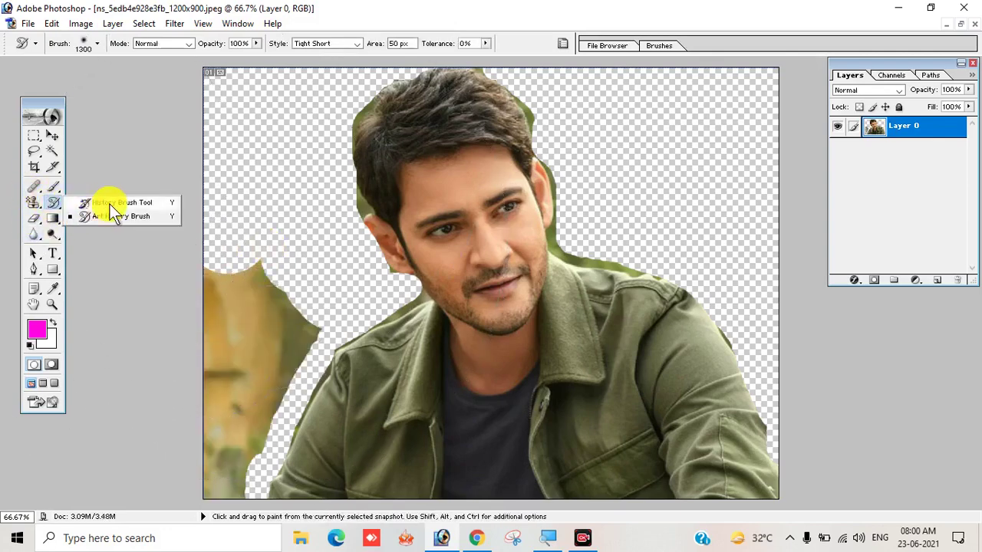
left_click(103, 201)
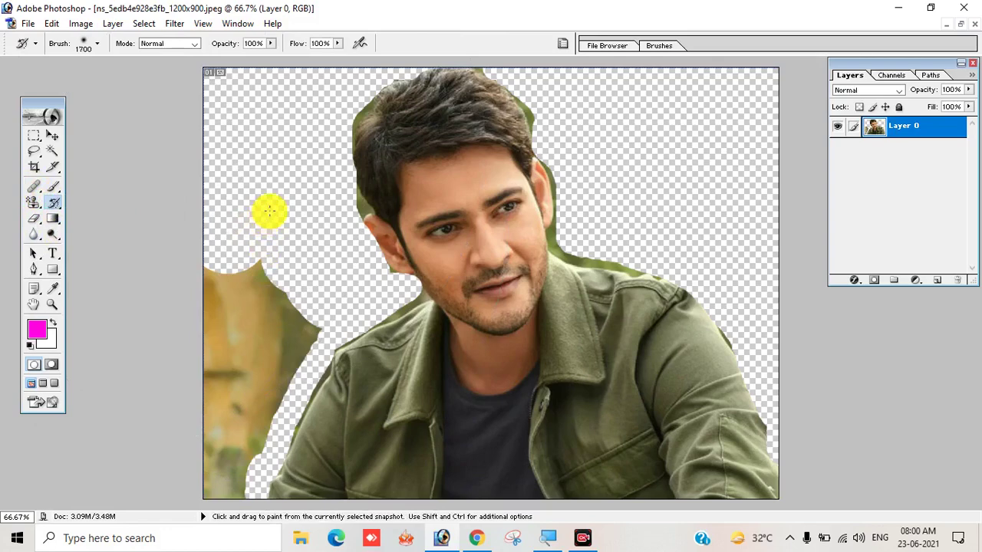
key("bracketleft")
key("bracketleft")
key("bracketleft")
key("bracketleft")
key("bracketleft")
key("bracketleft")
left_click_drag(227, 185, 491, 384)
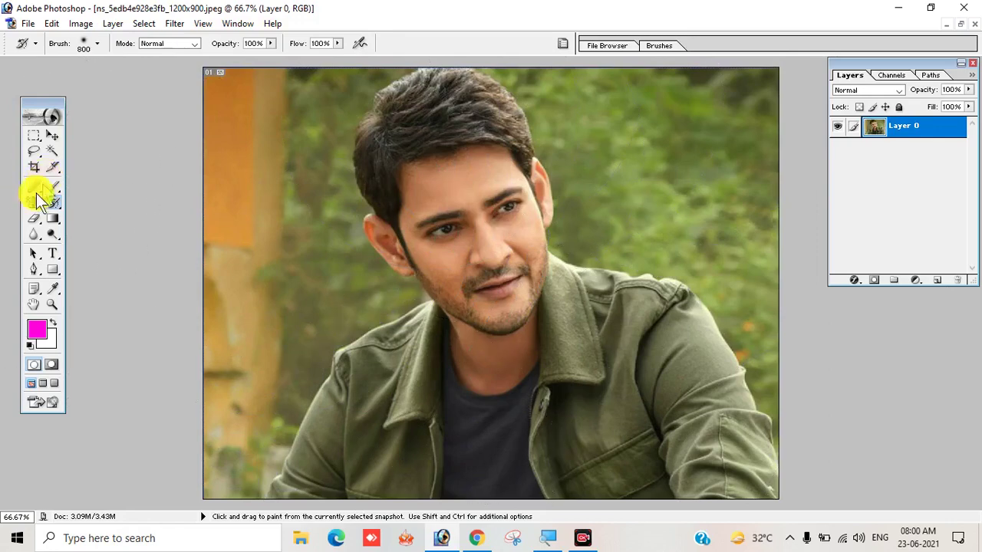
left_click(33, 220)
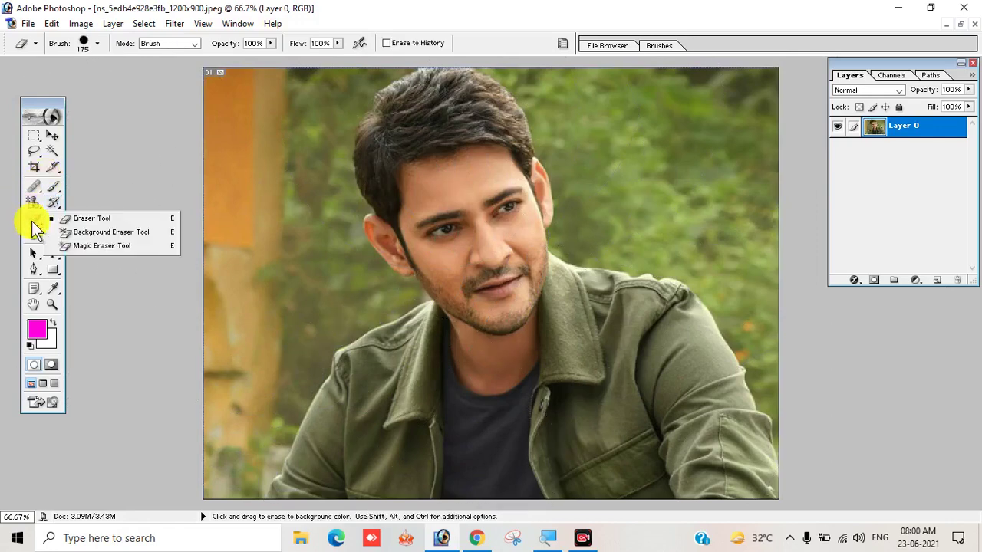
left_click(97, 233)
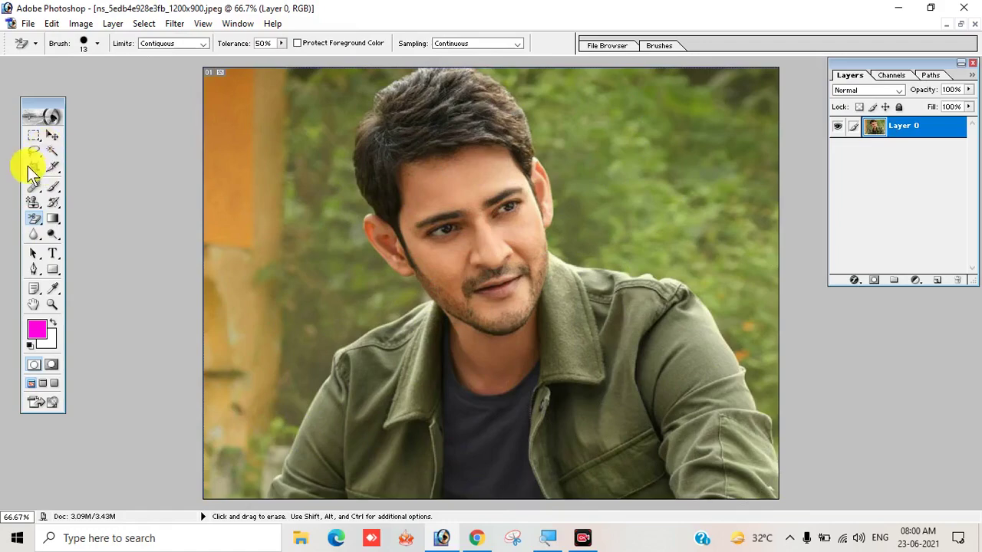
left_click(52, 151)
left_click(253, 157)
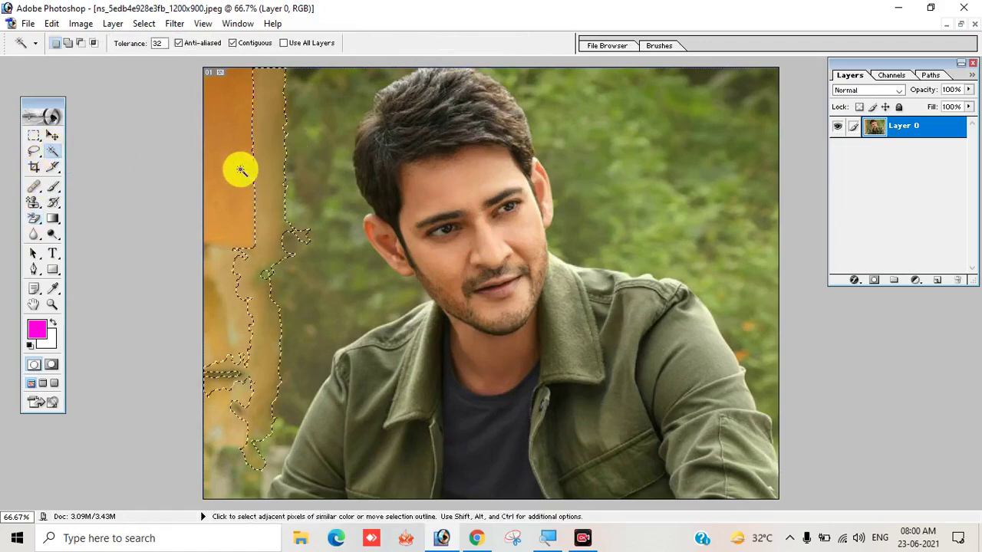
left_click(319, 243)
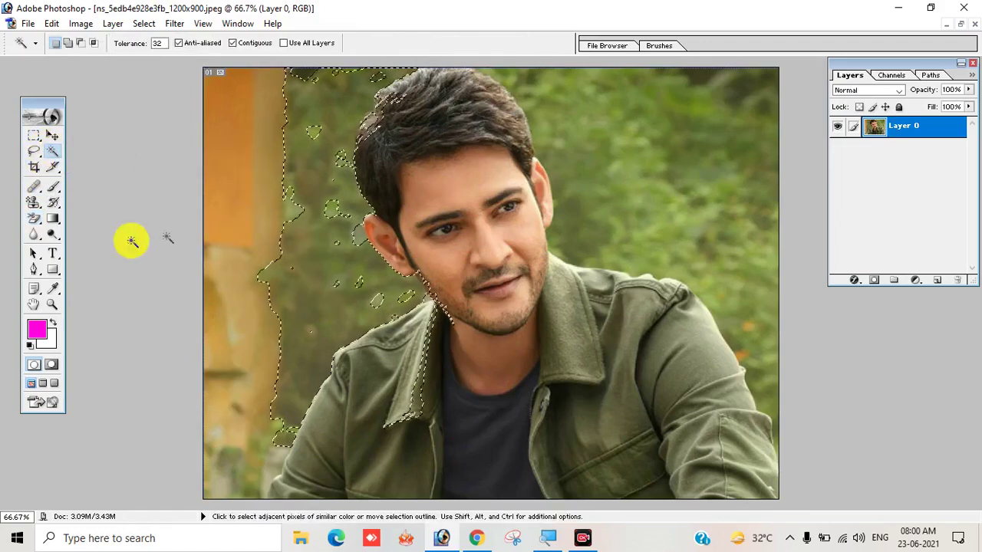
left_click(32, 221)
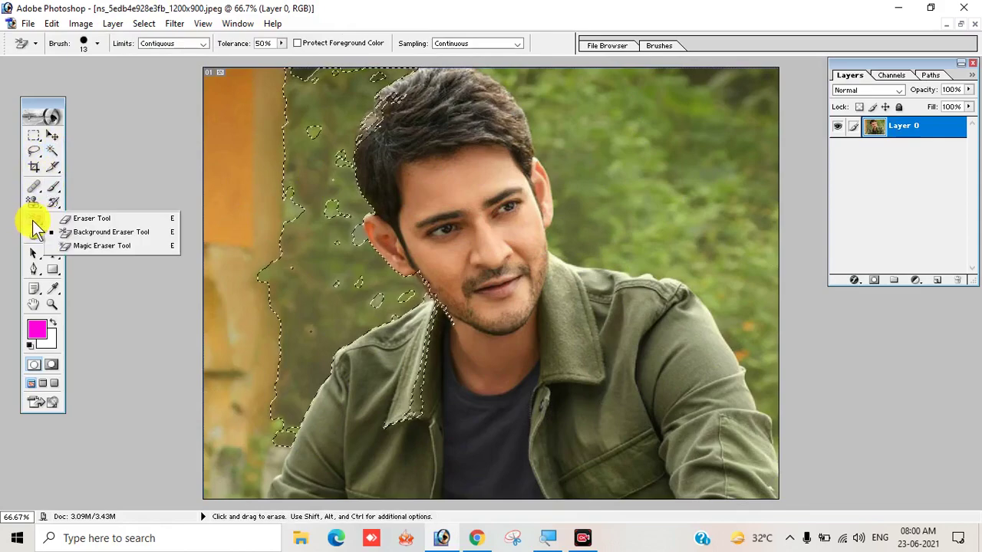
left_click(86, 232)
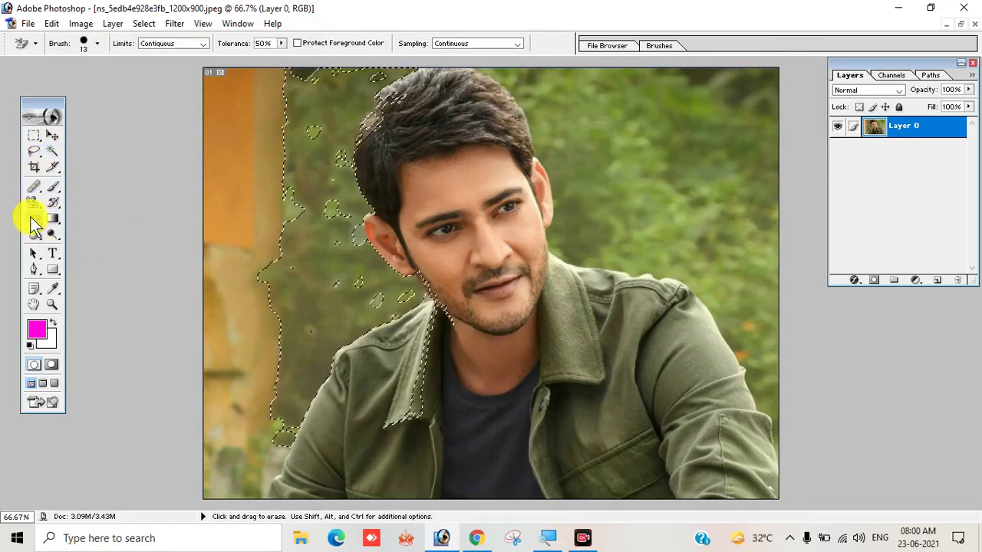
key("ctrl+d")
left_click(31, 219)
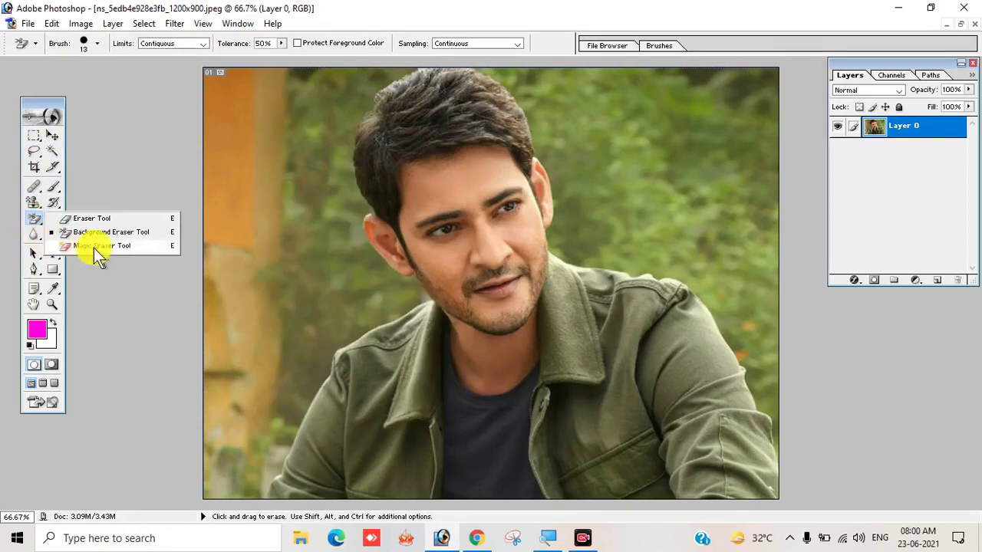
- Erase the orange pillar and nearby background with the Magic Eraser
left_click(81, 245)
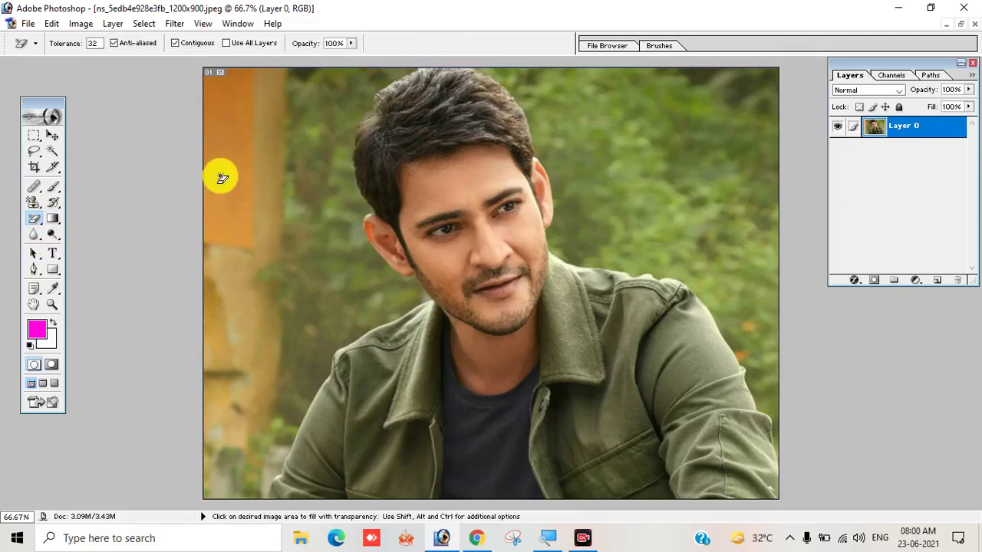
left_click(225, 162)
left_click(225, 270)
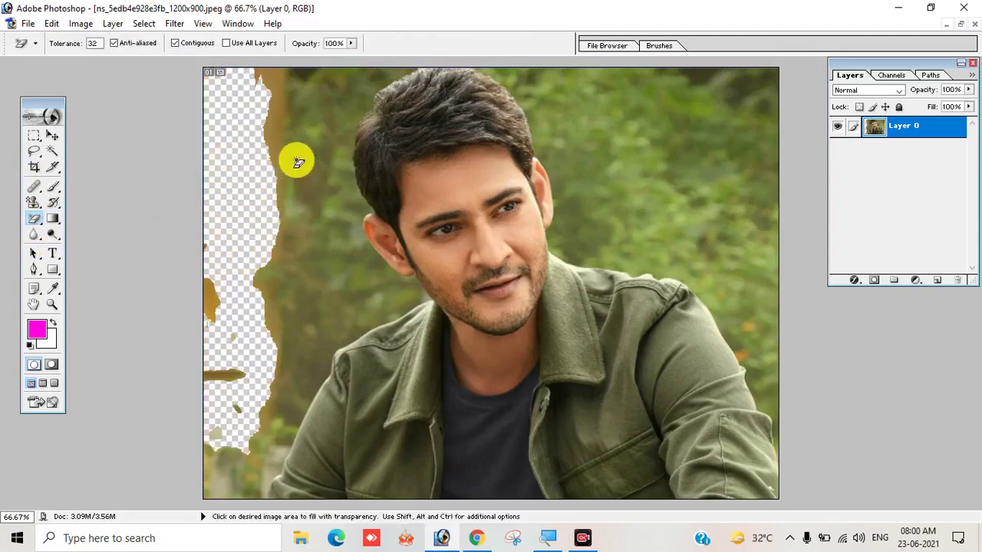
left_click(274, 131)
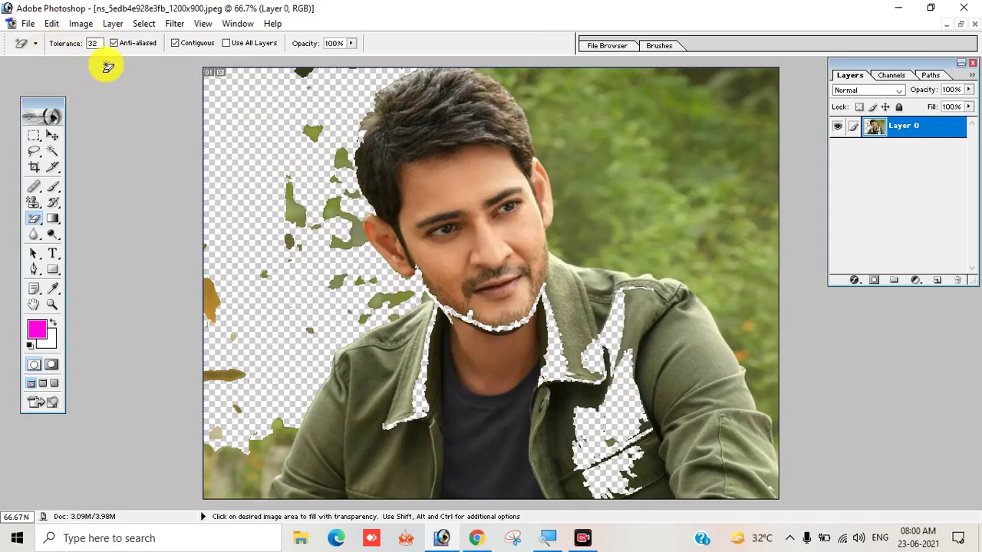
- Undo the Magic Eraser erasures and show the eraser variants
key("ctrl+z")
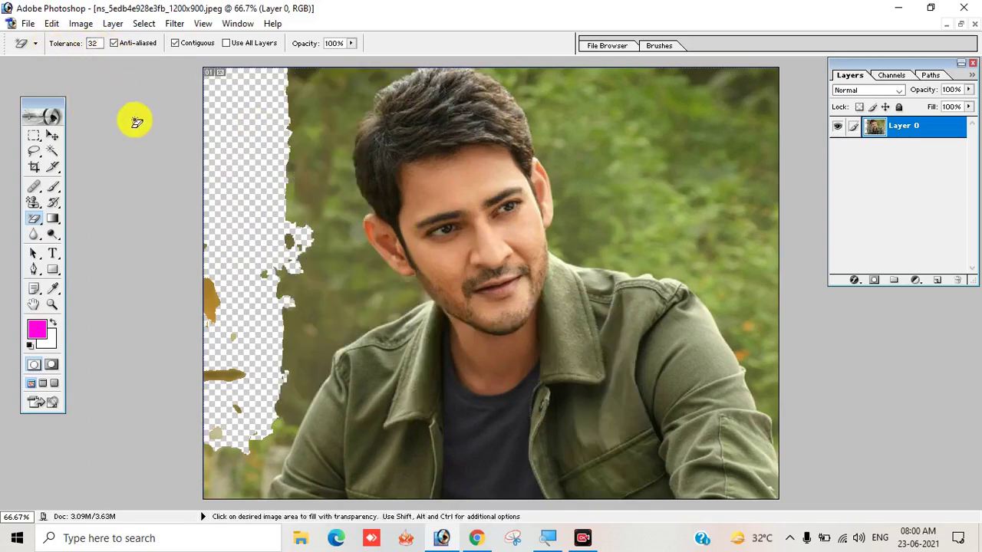
key("ctrl+alt+z")
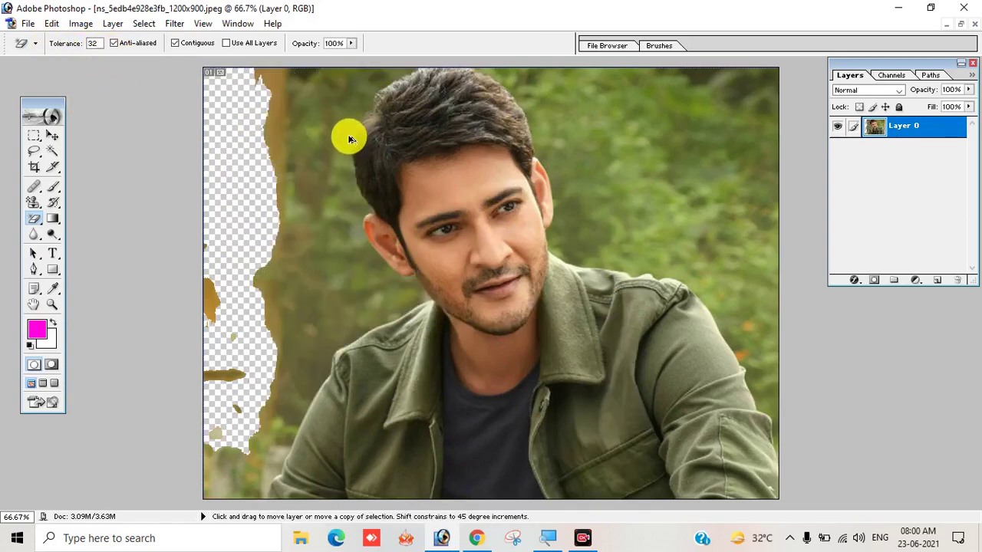
key("ctrl+alt+z")
key("ctrl+alt+z")
left_click_drag(33, 221, 70, 231)
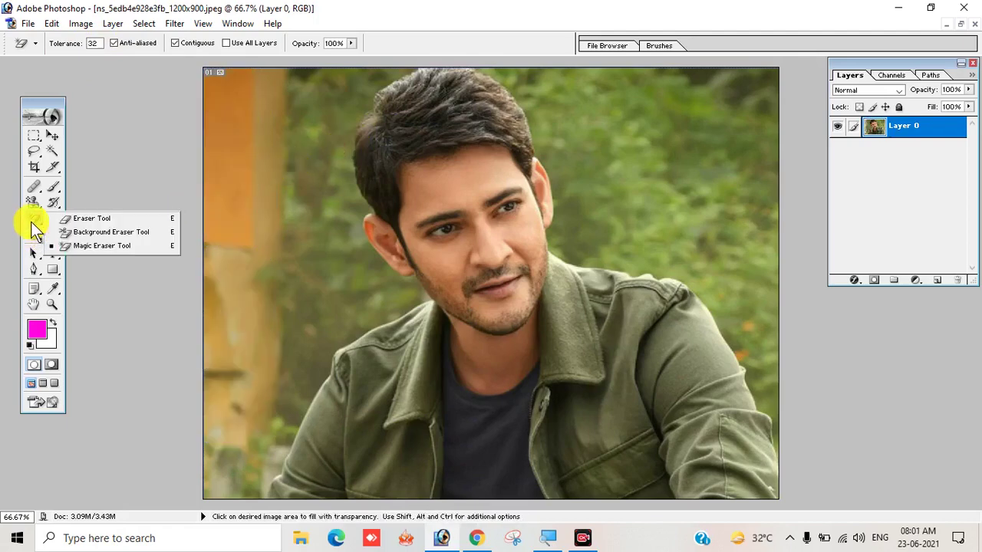
- Erase test spots and a zigzag streak of background with the Background Eraser
left_click(85, 235)
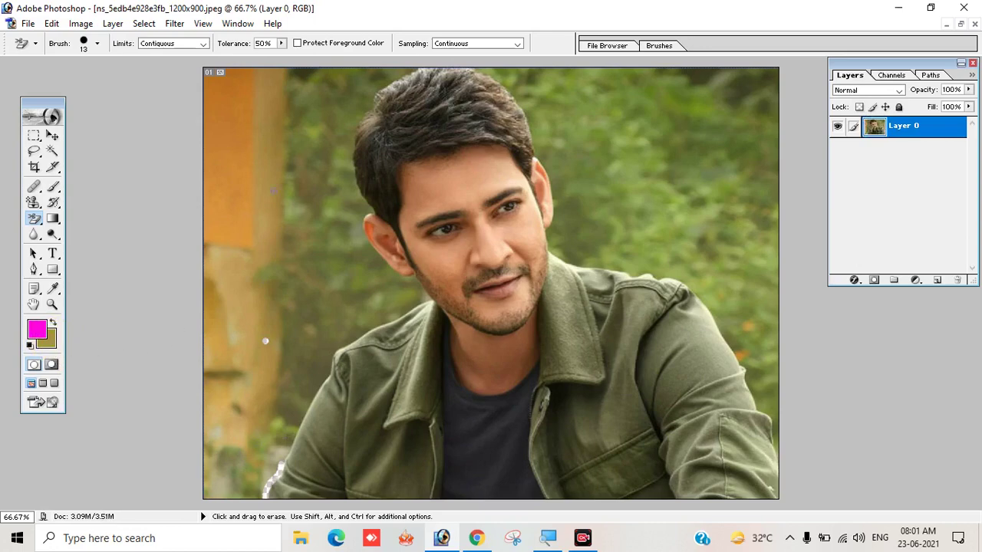
left_click(229, 153)
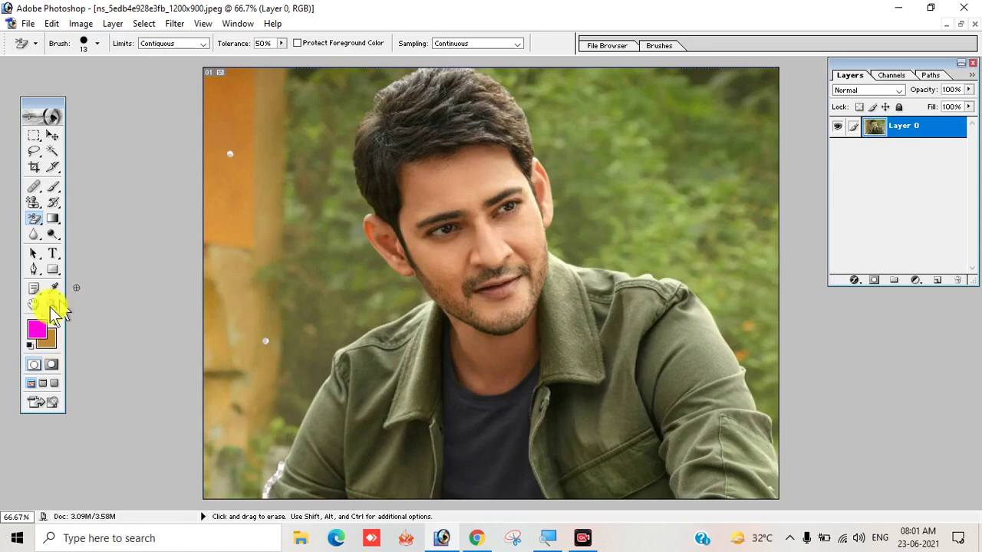
left_click(264, 172)
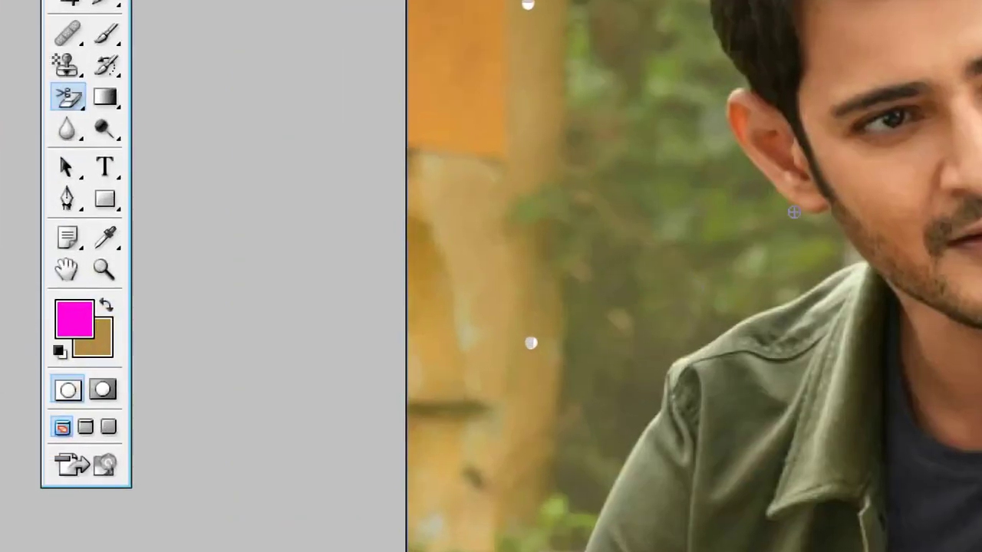
mouse_move(638, 193)
left_mouse_down()
mouse_move(563, 300)
mouse_move(532, 99)
mouse_move(518, 281)
left_mouse_up()
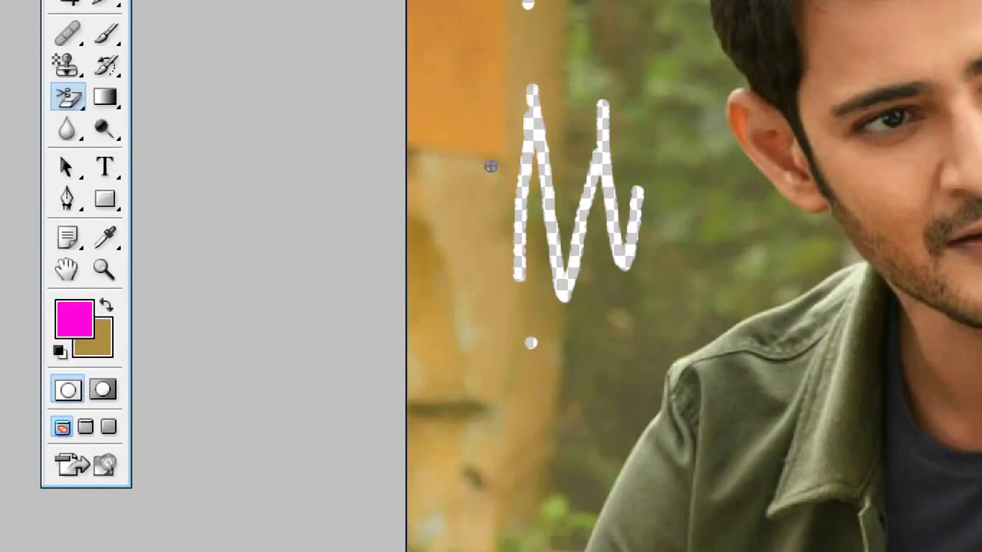
left_click(465, 316)
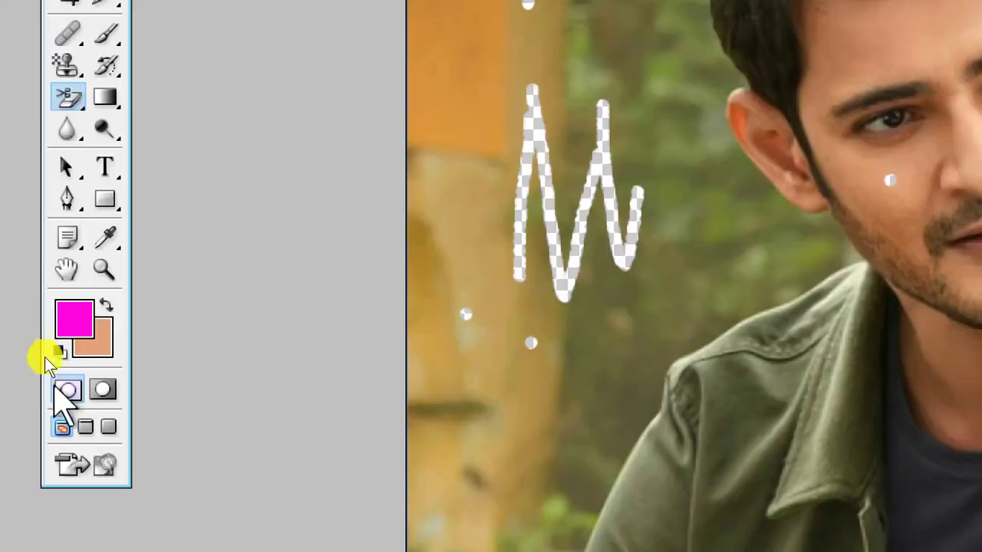
left_click(674, 459)
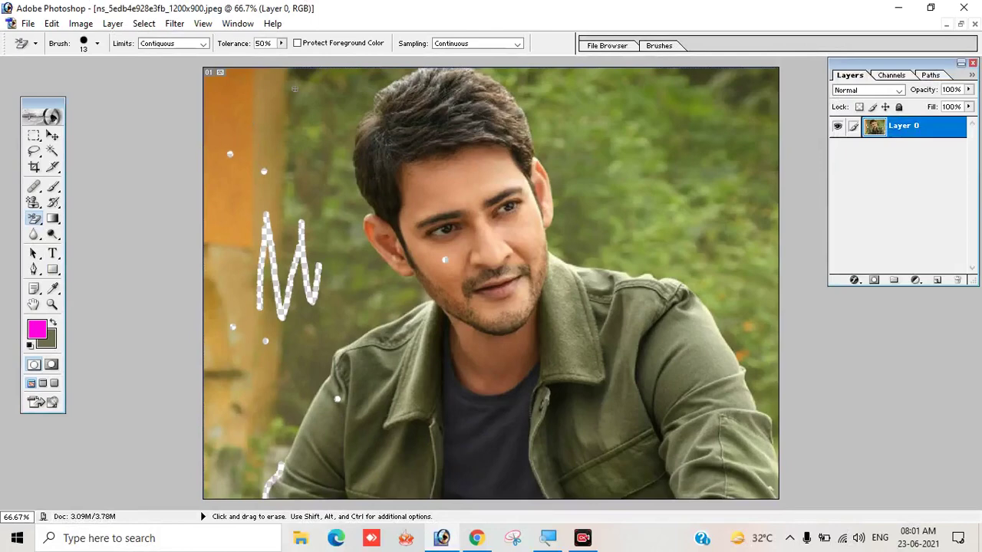
- Enable Protect Foreground Color and extend the erased streak down the background
left_click(297, 43)
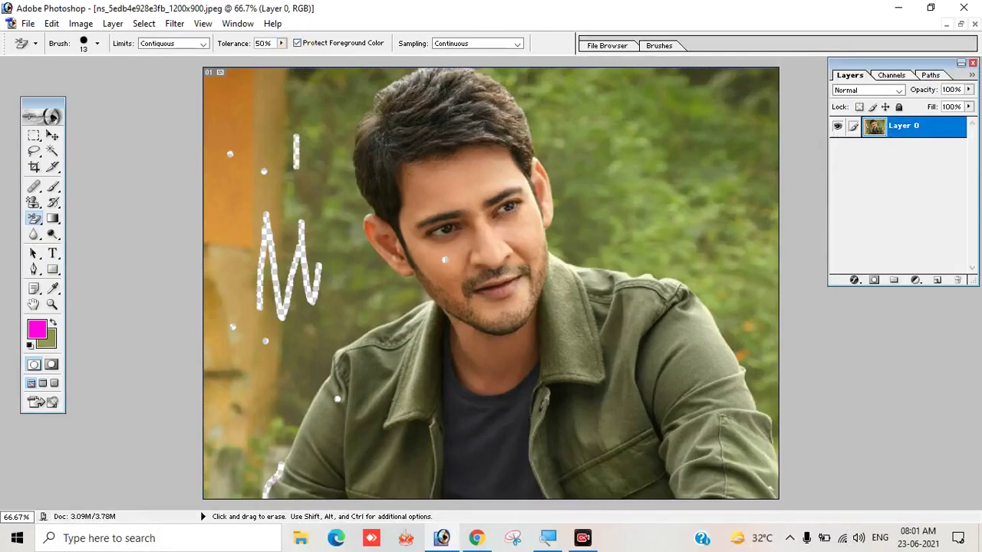
left_click_drag(296, 167, 307, 208)
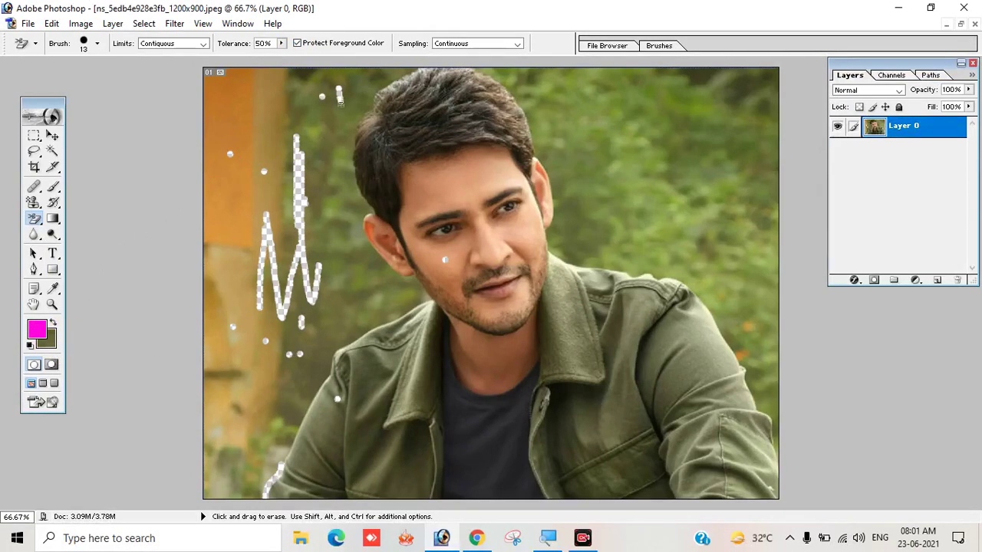
left_click(32, 221)
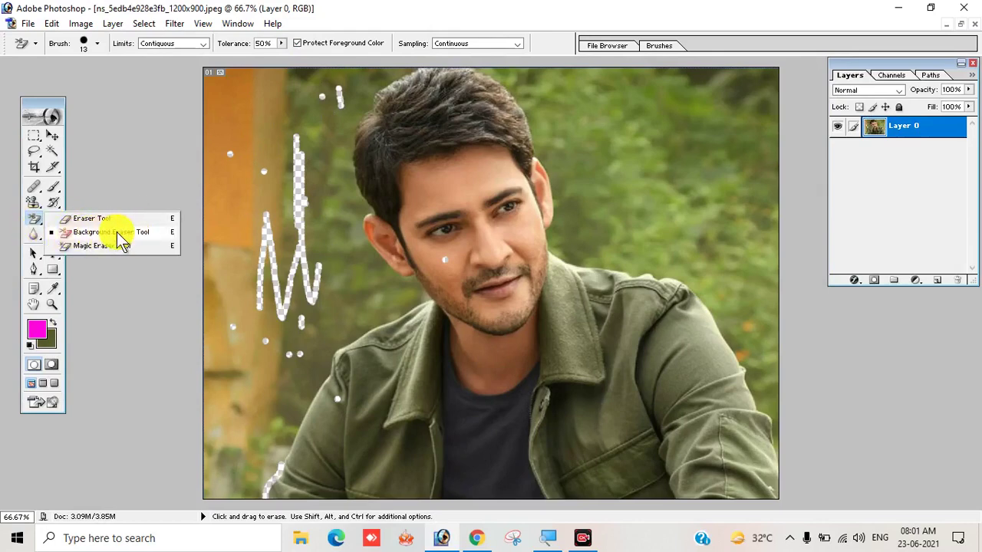
- Magic-erase the top-left and lower-left background and the tree trunk left of the head
left_click(71, 245)
left_click(215, 129)
left_click(218, 308)
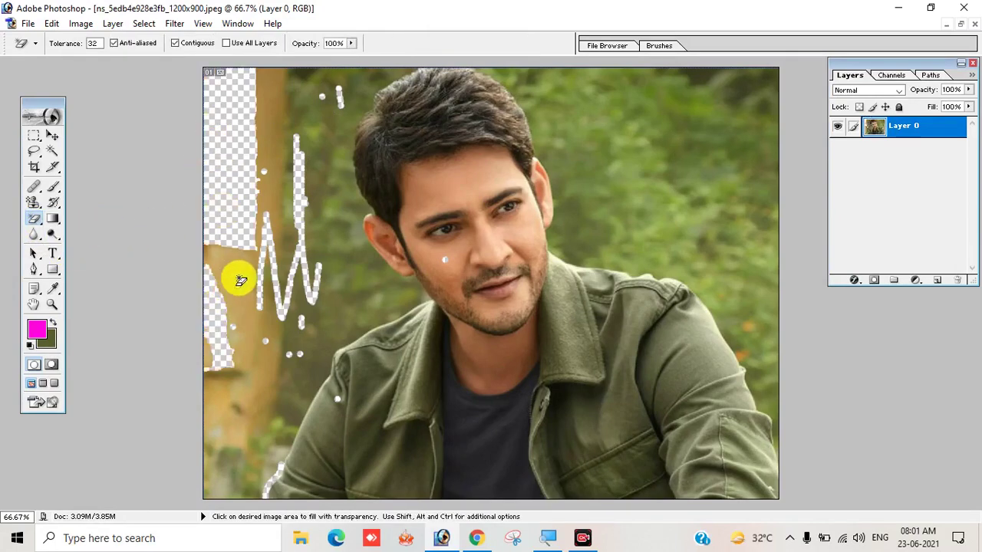
left_click(241, 281)
left_click(237, 376)
left_click(311, 322)
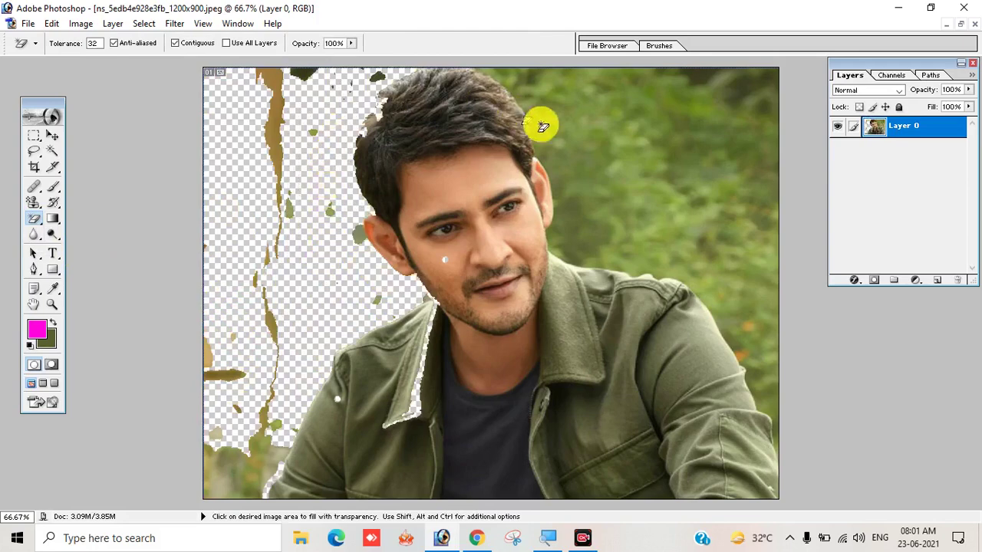
- Erase the green foliage on the right plus the corner, ear and jacket patches
left_click(613, 129)
left_click(756, 145)
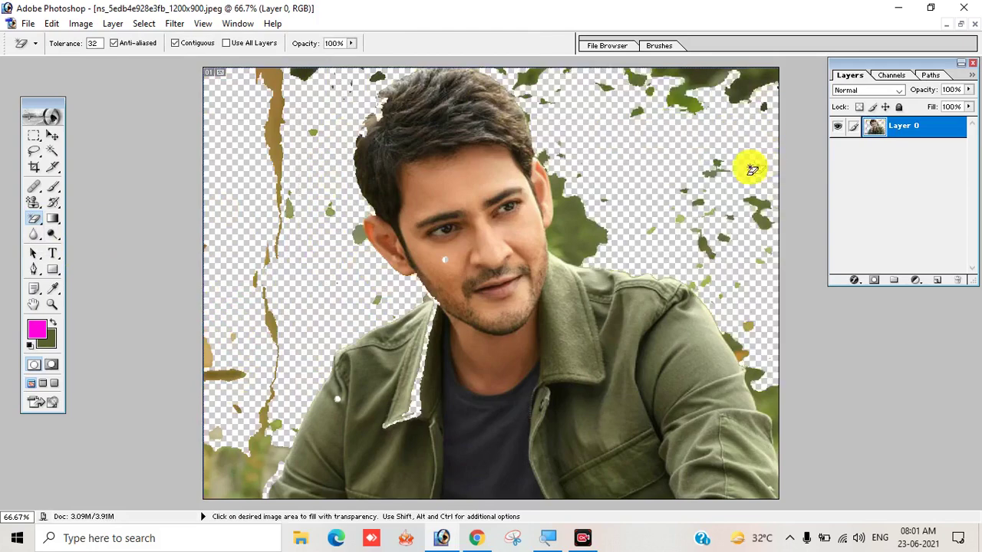
left_click(756, 72)
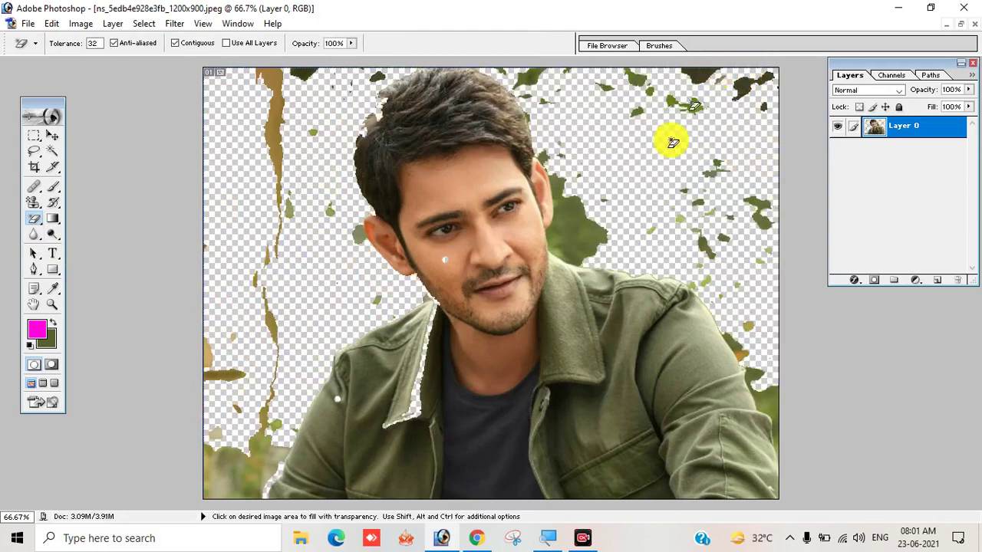
left_click(253, 476)
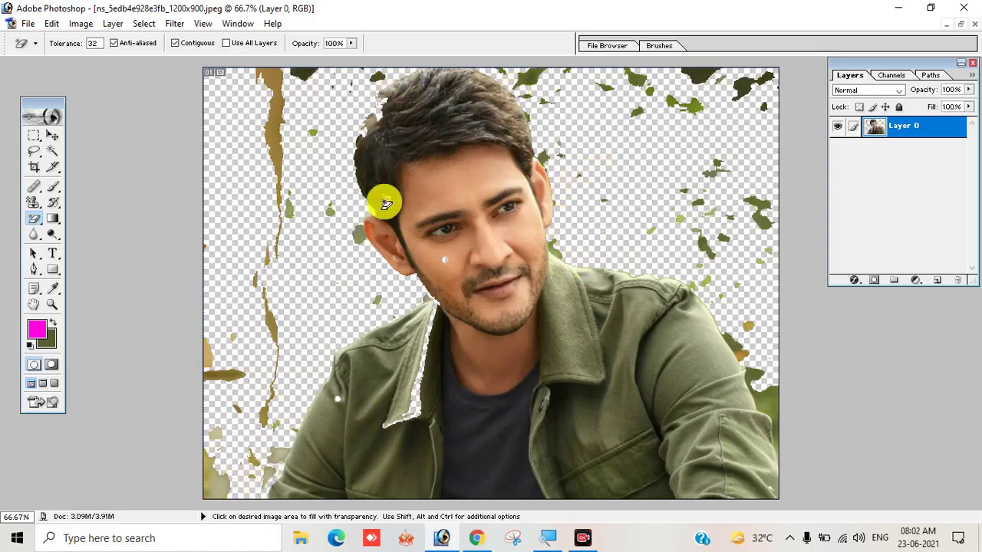
left_click(358, 230)
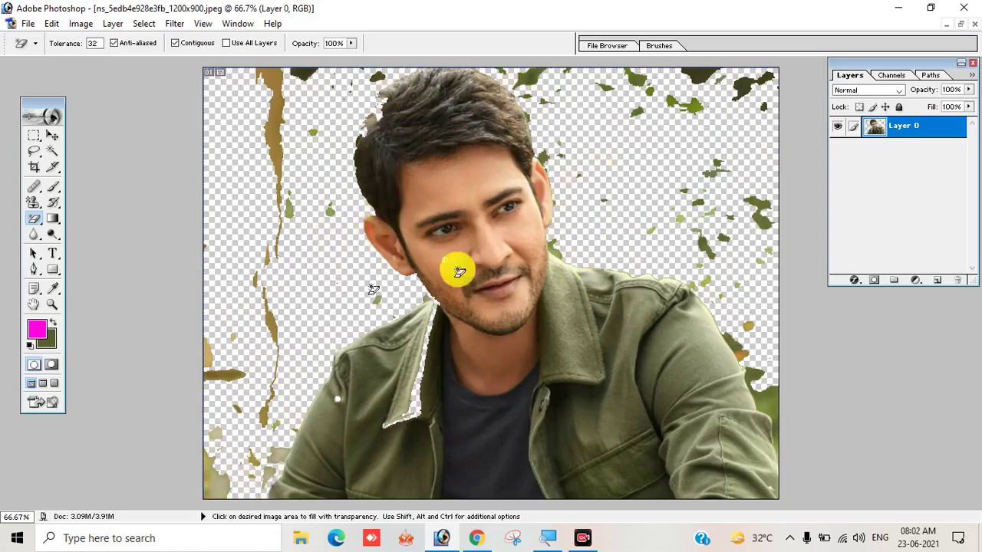
left_click(775, 412)
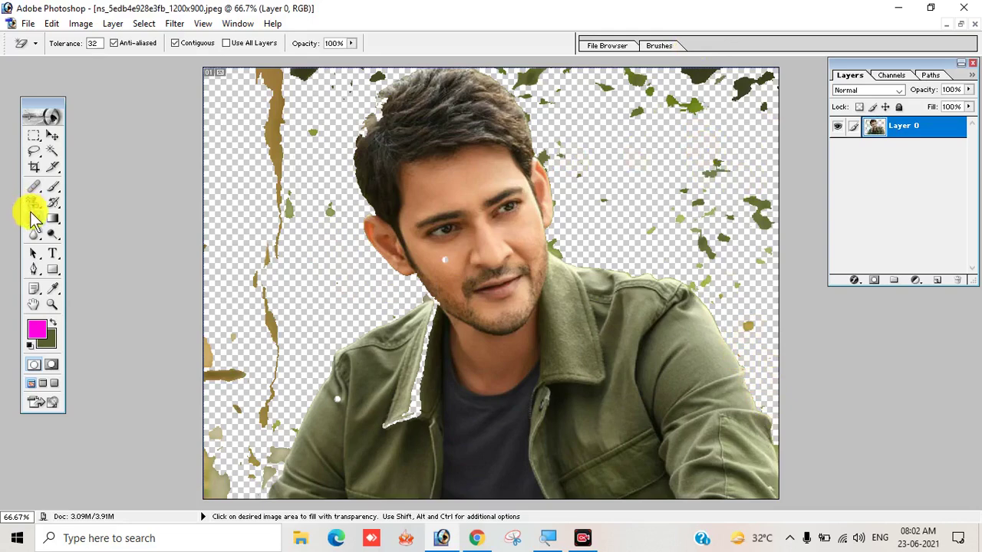
right_click(34, 219)
- With the brush eraser, wipe out the brown streak left of the face and leaf specks along the top
left_click(77, 220)
left_click_drag(251, 76, 278, 222)
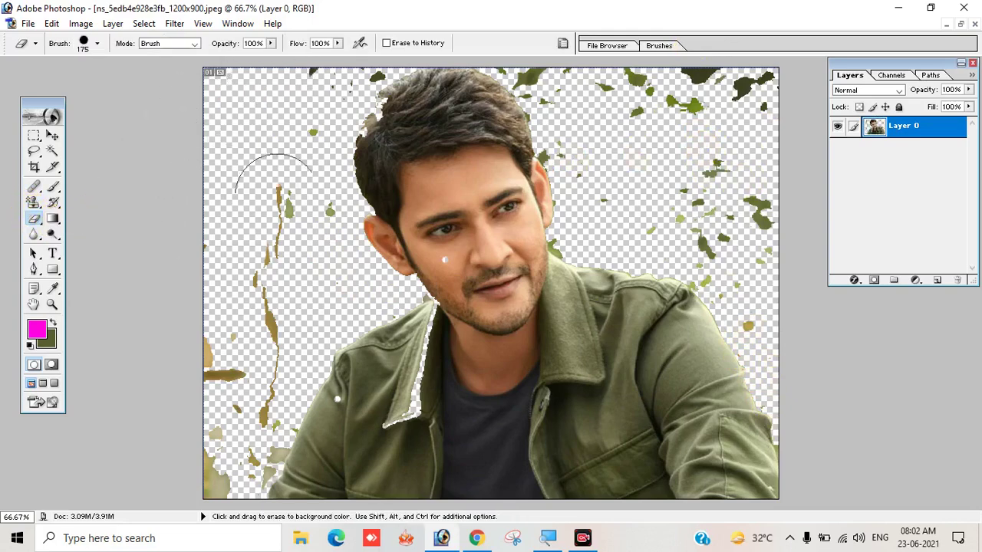
mouse_move(263, 66)
left_mouse_down()
mouse_move(256, 353)
mouse_move(197, 493)
mouse_move(237, 428)
mouse_move(245, 438)
mouse_move(234, 388)
left_mouse_up()
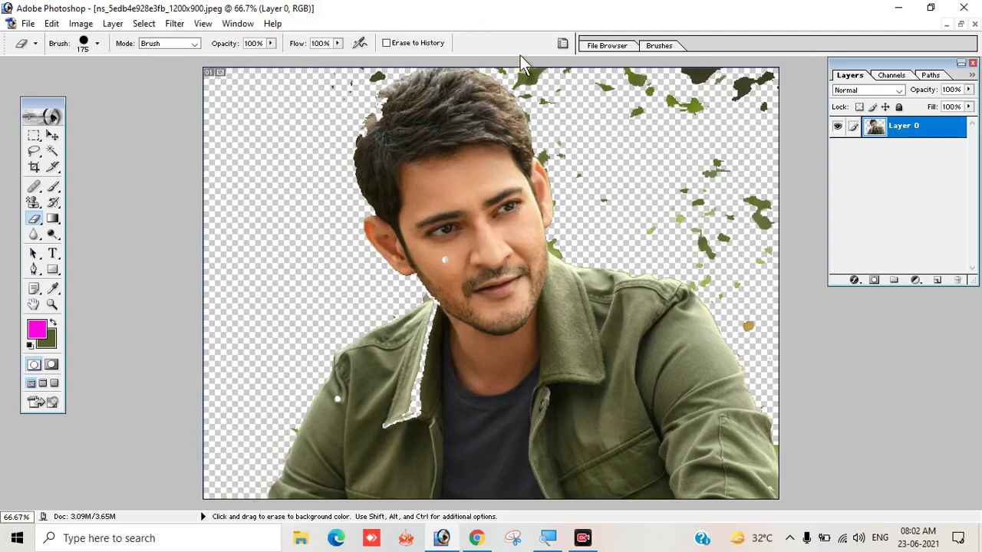
mouse_move(525, 69)
left_mouse_down()
mouse_move(588, 103)
mouse_move(586, 142)
mouse_move(611, 197)
mouse_move(769, 254)
mouse_move(737, 270)
mouse_move(771, 314)
mouse_move(640, 84)
mouse_move(713, 87)
mouse_move(796, 126)
left_mouse_up()
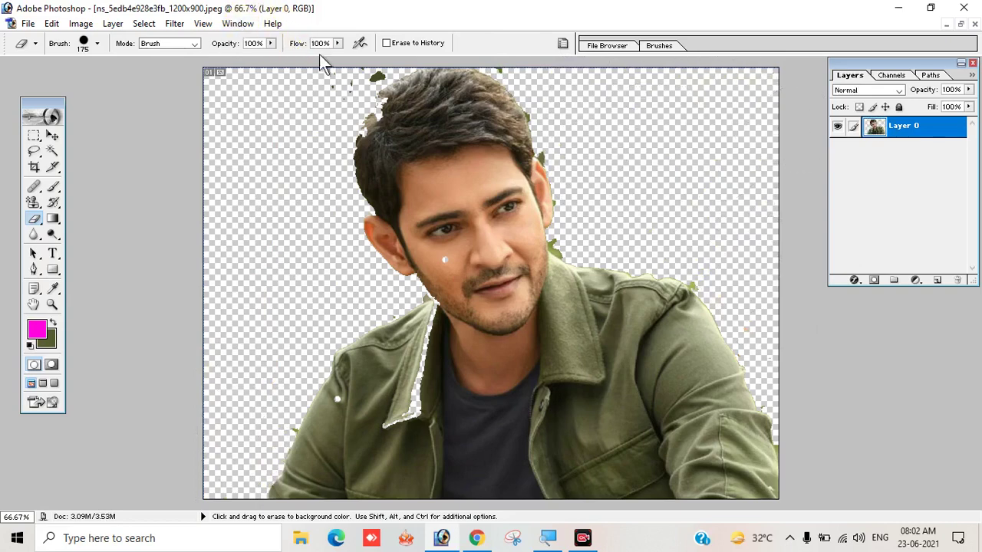
mouse_move(319, 62)
left_mouse_down()
mouse_move(342, 81)
mouse_move(351, 76)
mouse_move(358, 101)
mouse_move(434, 127)
left_mouse_up()
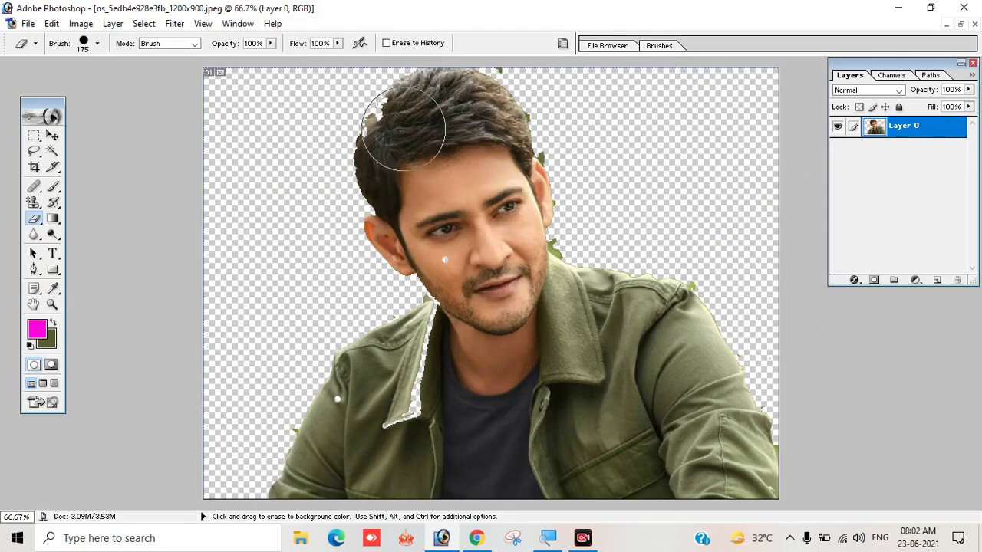
left_click(54, 189)
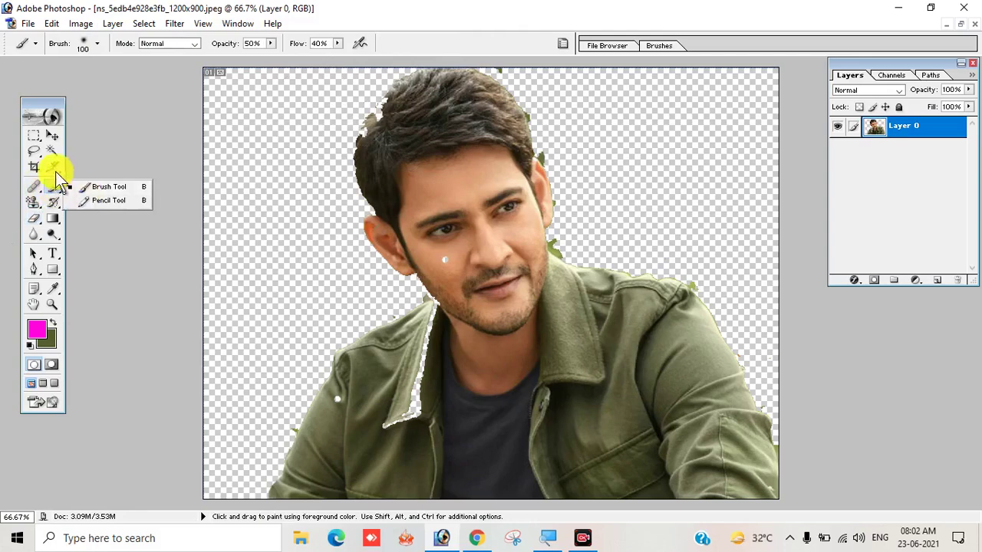
- Use the History Brush at 80 px to restore the hair edge, lapel and collar fringe
left_click(55, 203)
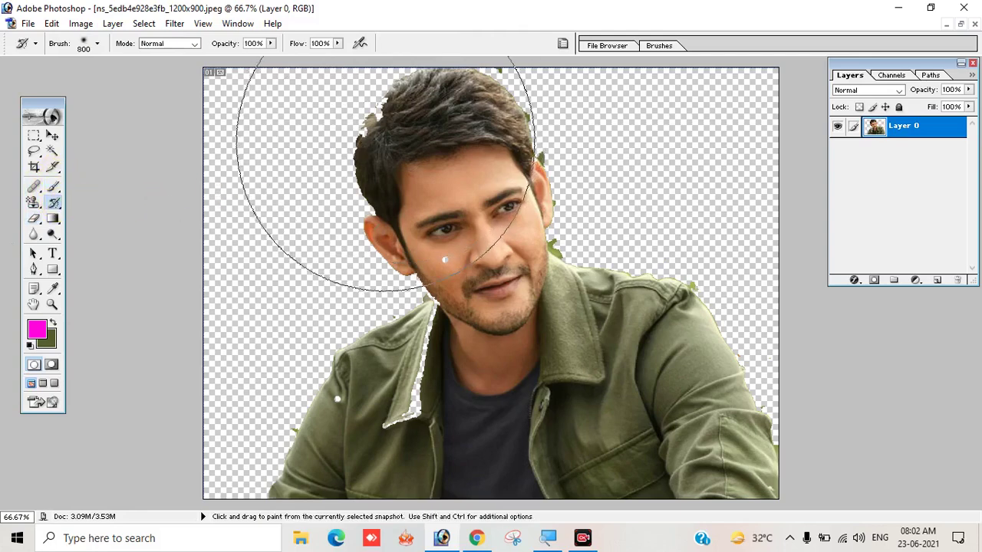
key("bracketleft")
key("bracketleft")
key("bracketleft")
key("bracketleft")
key("bracketleft")
key("bracketleft")
key("bracketleft")
key("bracketleft")
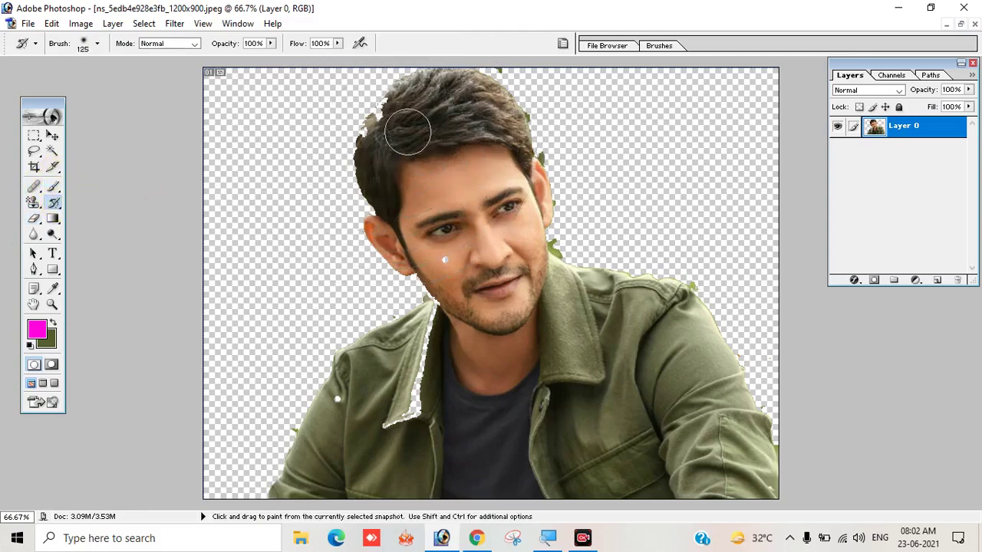
key("bracketleft")
key("bracketleft")
key("bracketleft")
mouse_move(376, 143)
left_mouse_down()
mouse_move(362, 136)
mouse_move(399, 99)
left_mouse_up()
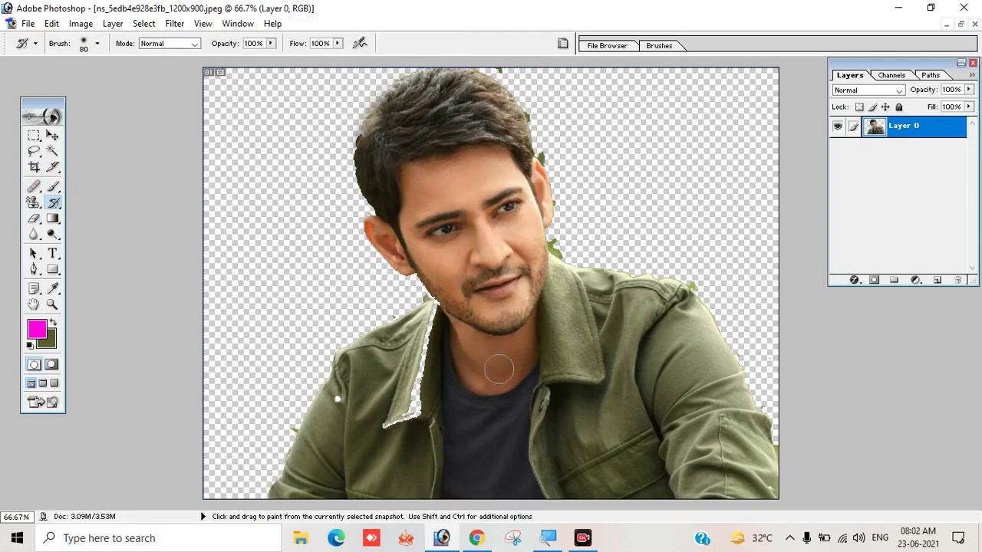
left_click_drag(418, 424, 426, 370)
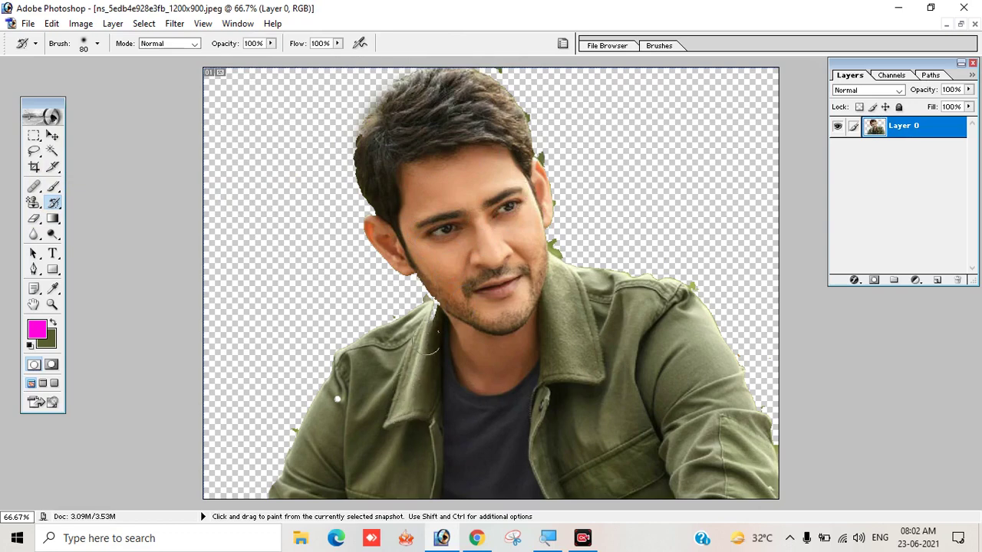
left_click_drag(420, 255, 487, 369)
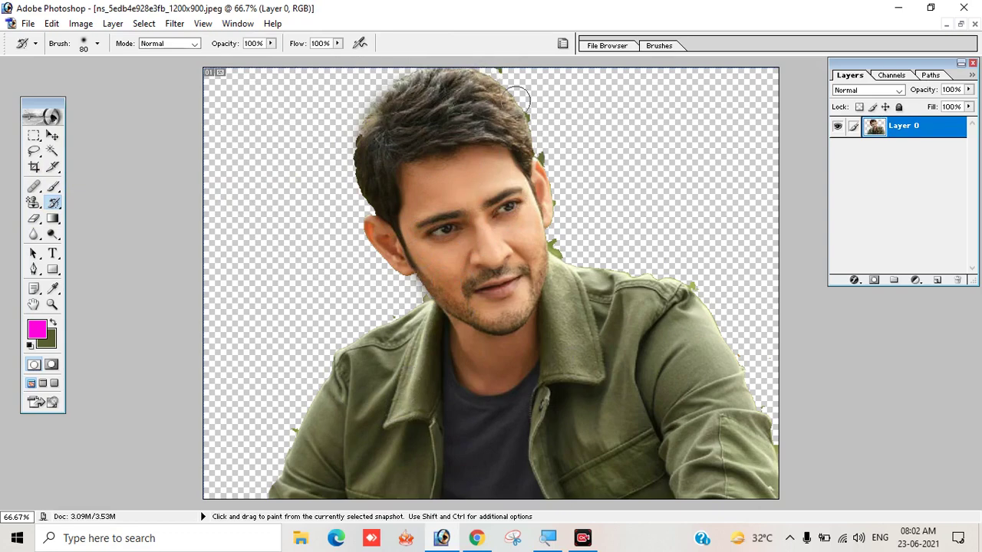
- Set the eraser to 90 px, zoom in on the face and erase the chin-edge fringe
left_click(34, 218)
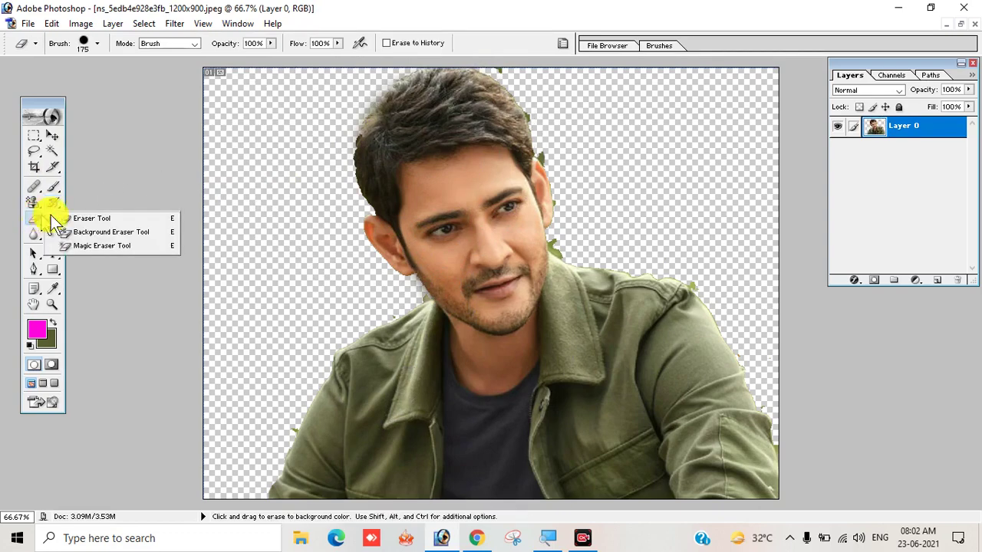
key("bracketleft")
key("bracketleft")
key("bracketleft")
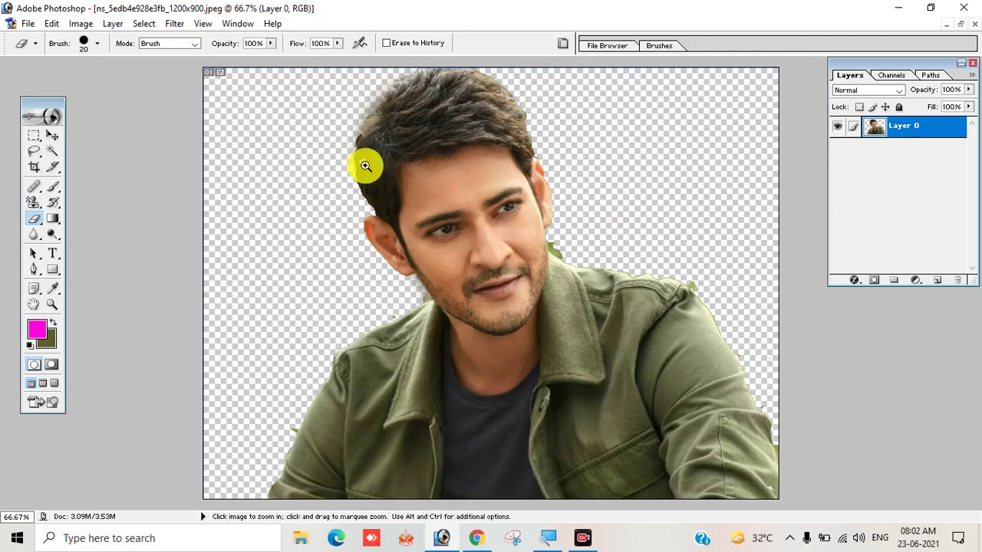
left_click_drag(365, 166, 638, 341)
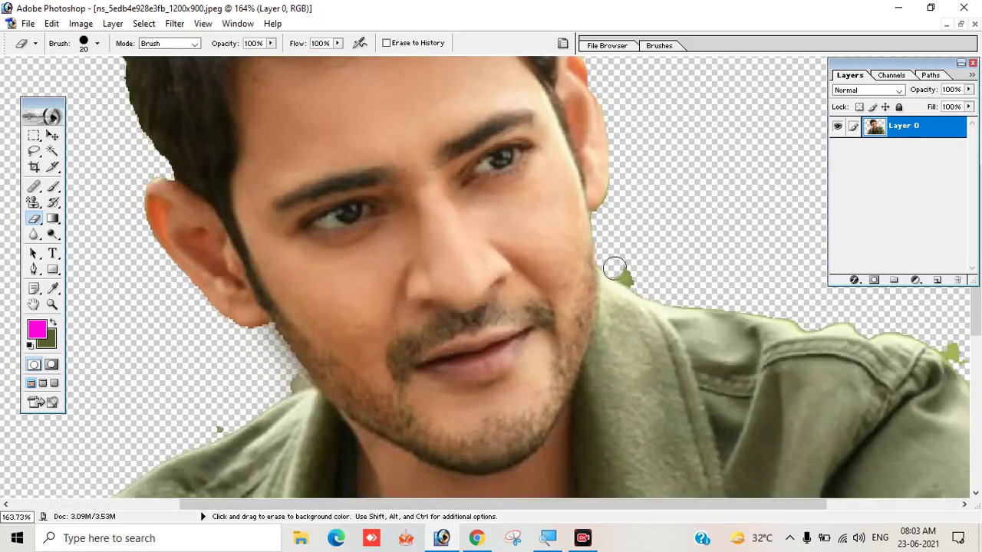
scroll(633, 281, "right", 5)
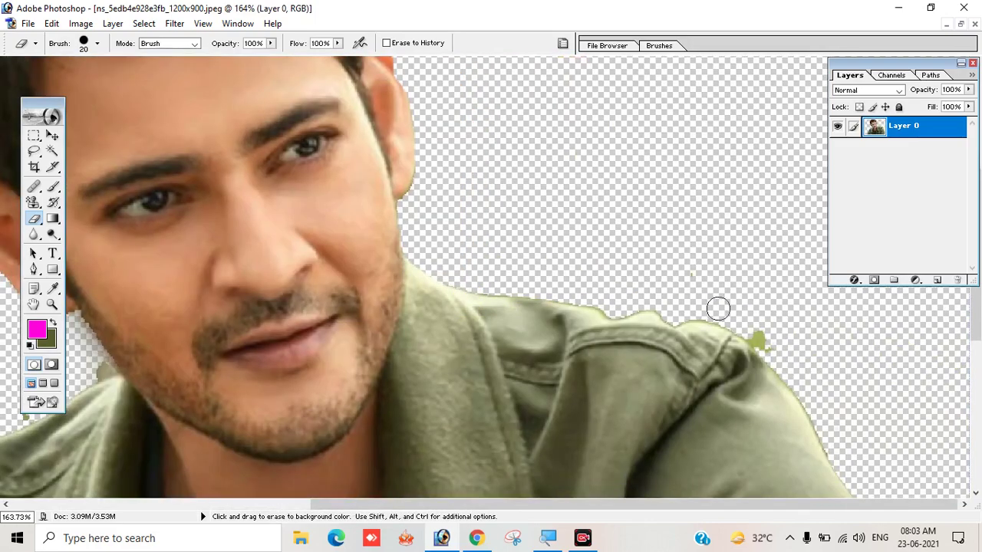
scroll(782, 345, "down", 5)
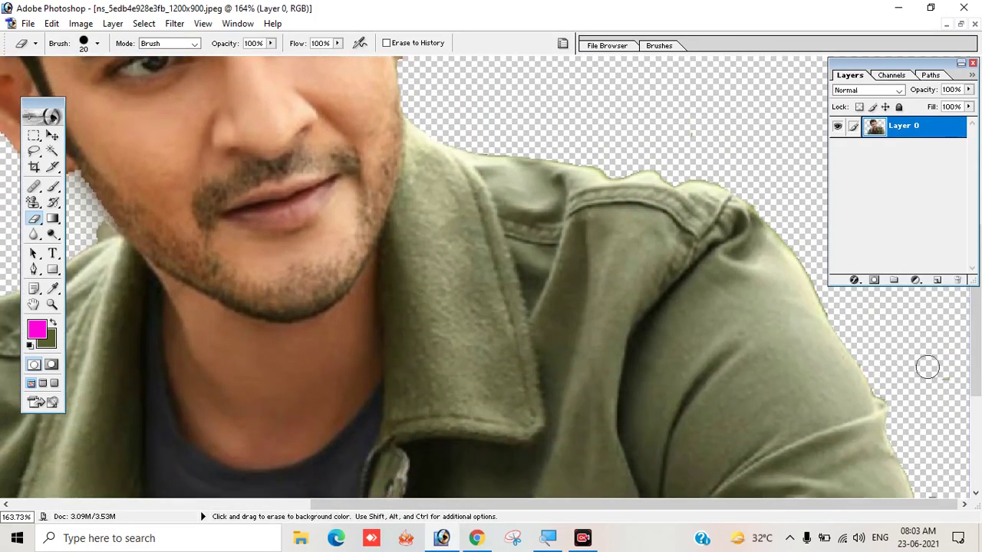
scroll(386, 438, "left", 10)
scroll(427, 390, "down", 1)
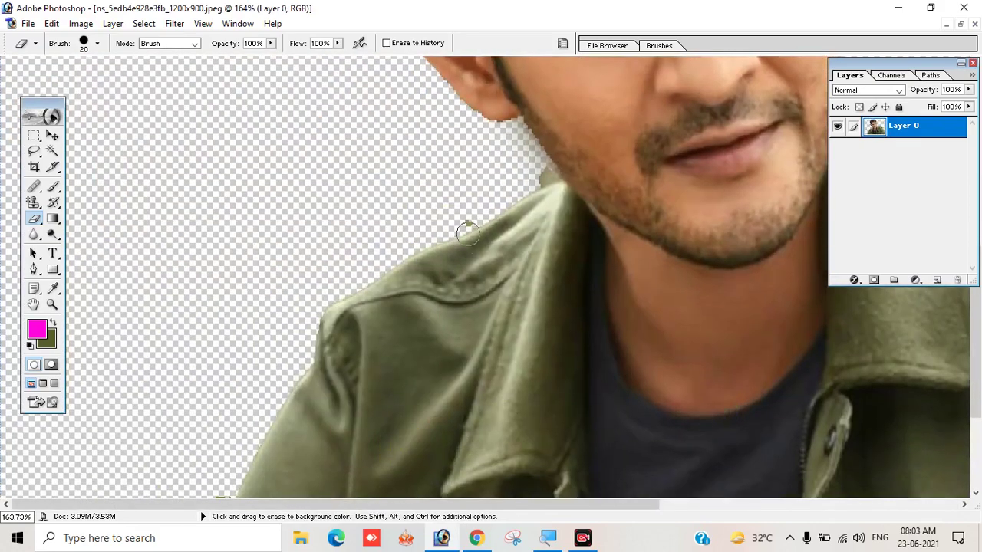
scroll(529, 219, "down", 5)
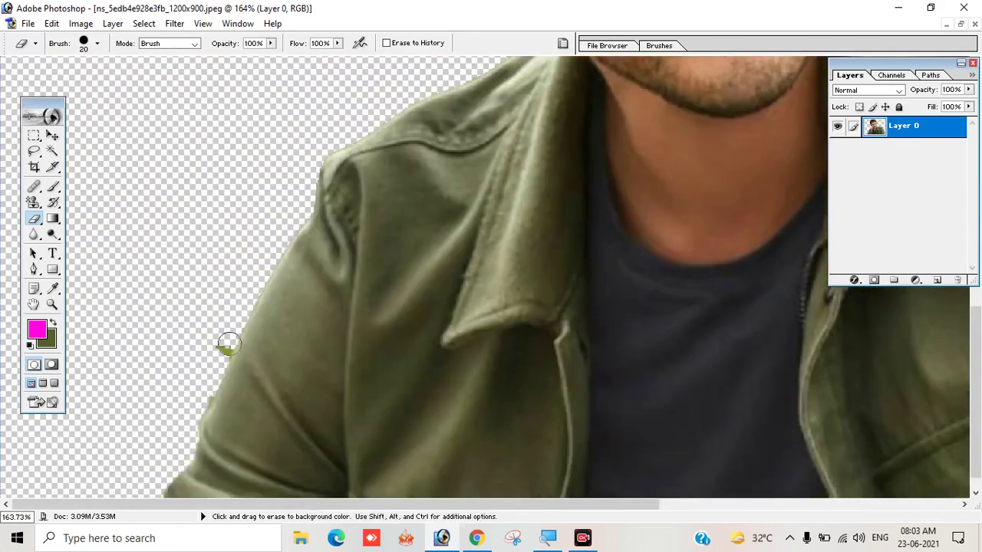
scroll(222, 358, "up", 4)
scroll(376, 449, "up", 4)
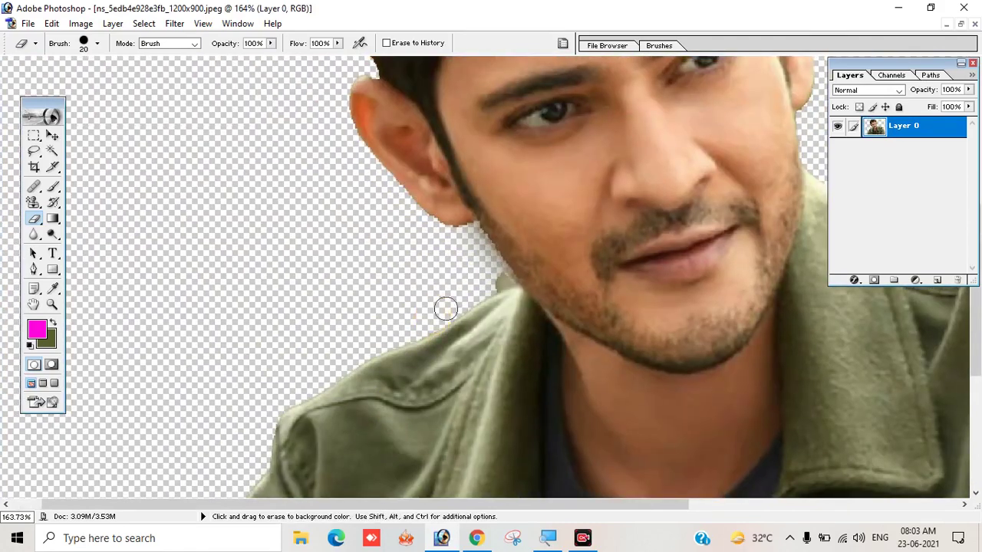
mouse_move(486, 266)
left_mouse_down()
mouse_move(495, 273)
mouse_move(473, 242)
left_mouse_up()
- Erase the grey fringe along the hair edge, redoing a bad stroke, then fit the image
scroll(457, 251, "up", 4)
scroll(414, 214, "up", 3)
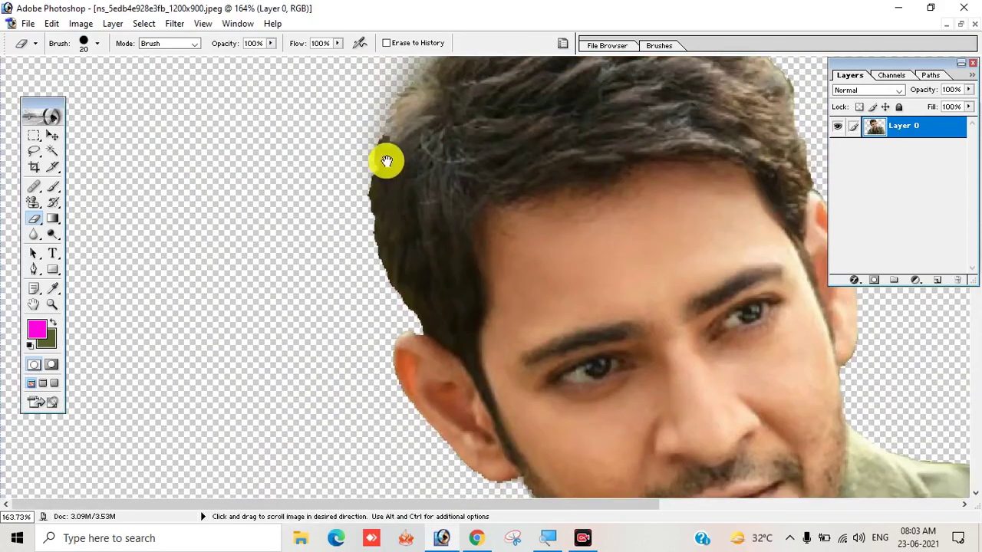
scroll(389, 158, "up", 3)
mouse_move(369, 190)
left_mouse_down()
mouse_move(430, 110)
mouse_move(470, 82)
mouse_move(584, 61)
left_mouse_up()
key("ctrl+z")
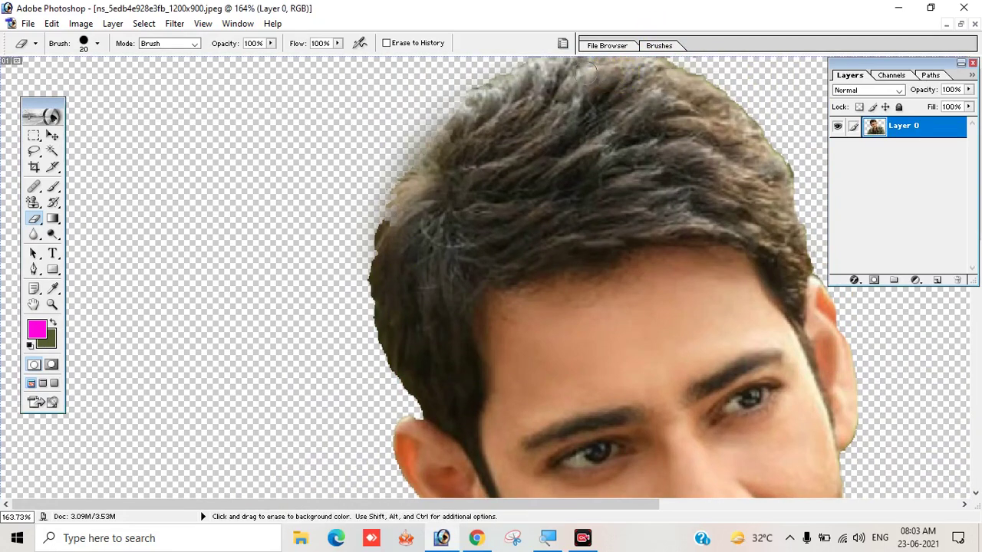
mouse_move(362, 224)
left_mouse_down()
mouse_move(406, 138)
mouse_move(469, 77)
left_mouse_up()
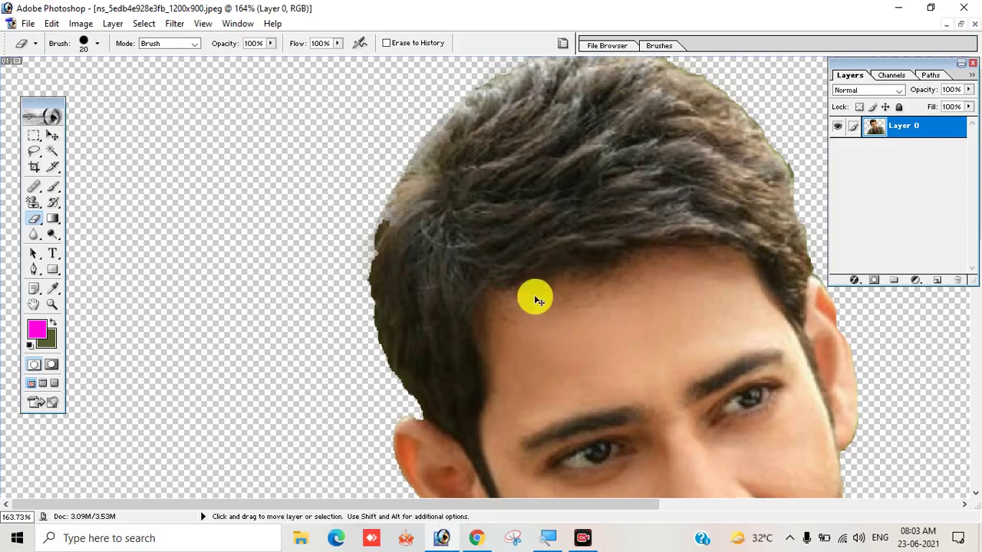
key("ctrl+0")
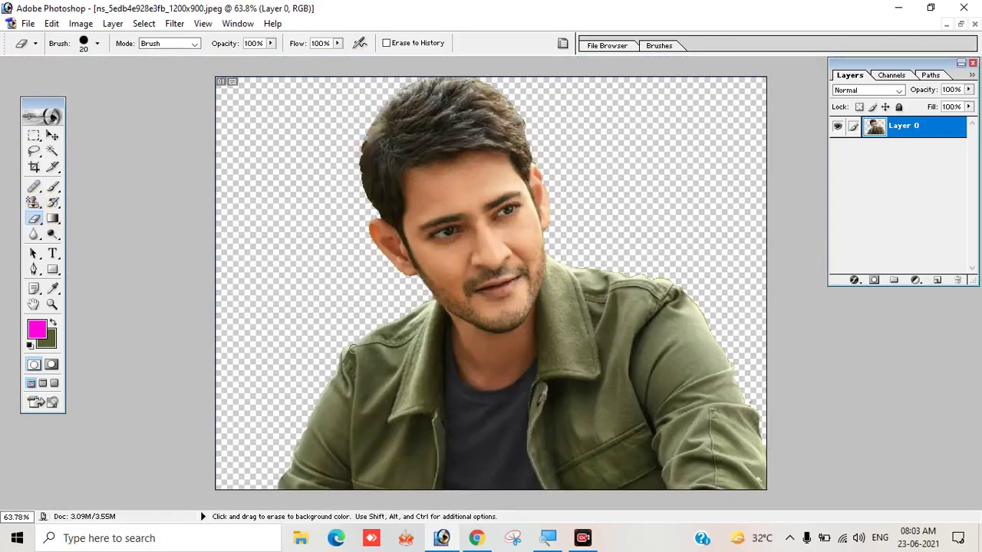
- Try moving the cut-out layer around the canvas with the Move tool
key("v")
left_click_drag(460, 333, 502, 355)
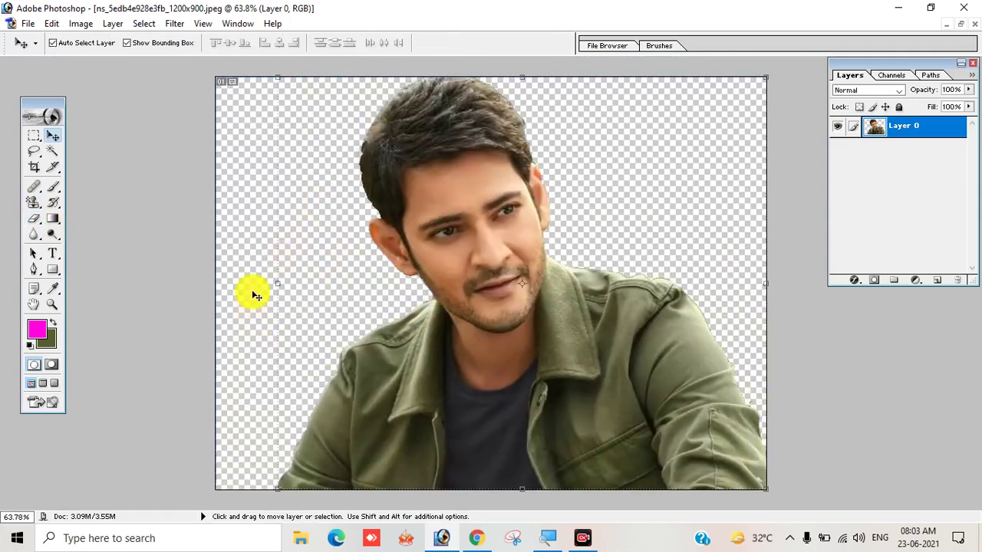
key("shift")
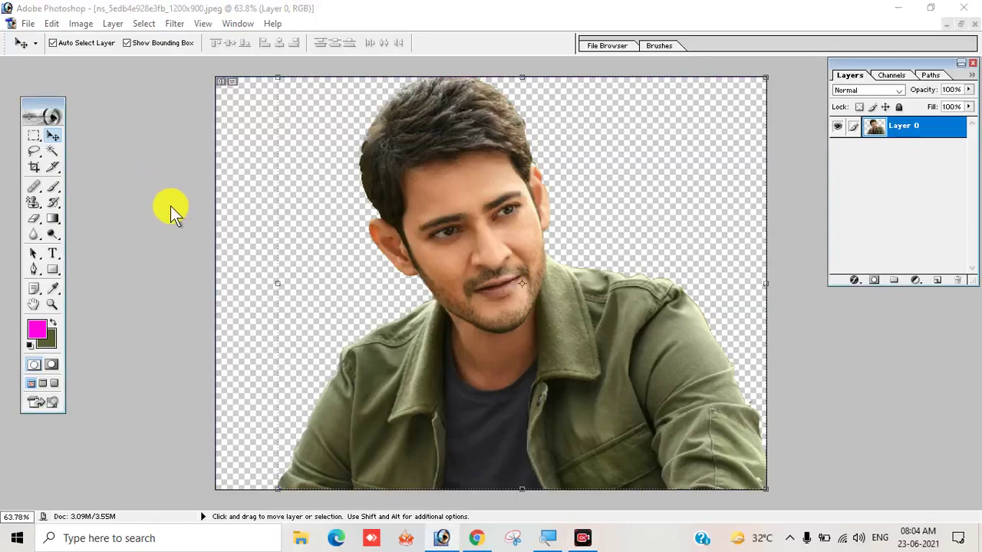
- Save a PNG copy of the cut-out to the Desktop and minimise Photoshop
key("ctrl+shift+s")
left_click(317, 146)
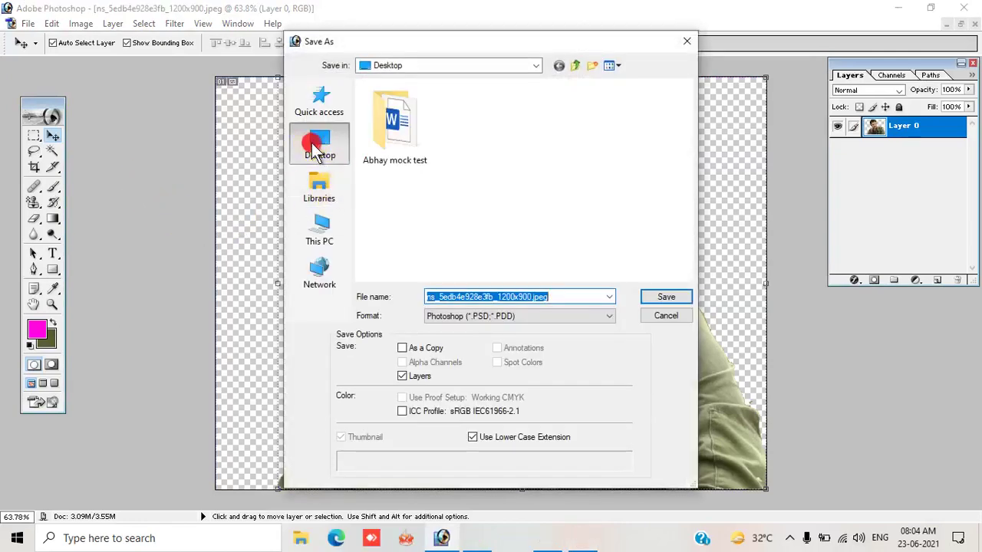
left_click(497, 315)
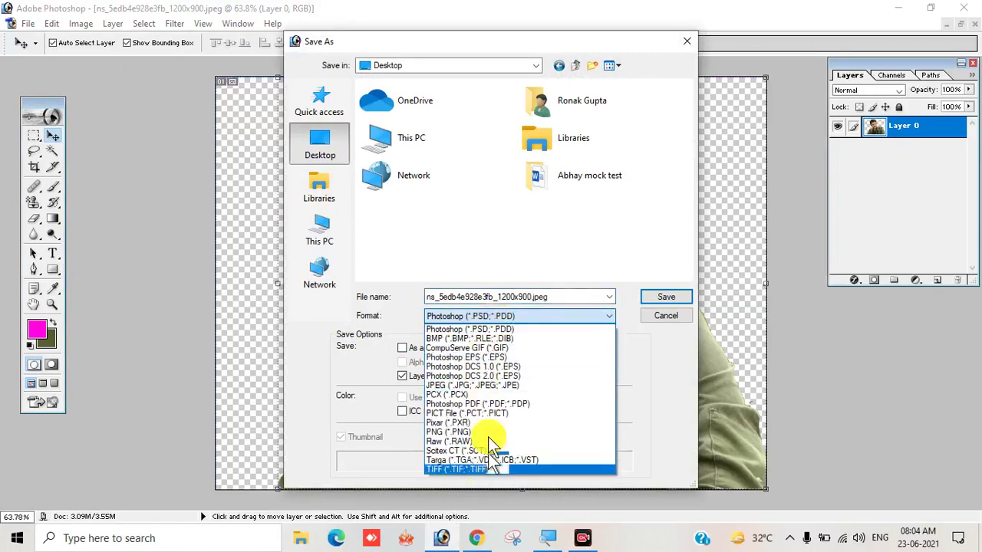
left_click(438, 433)
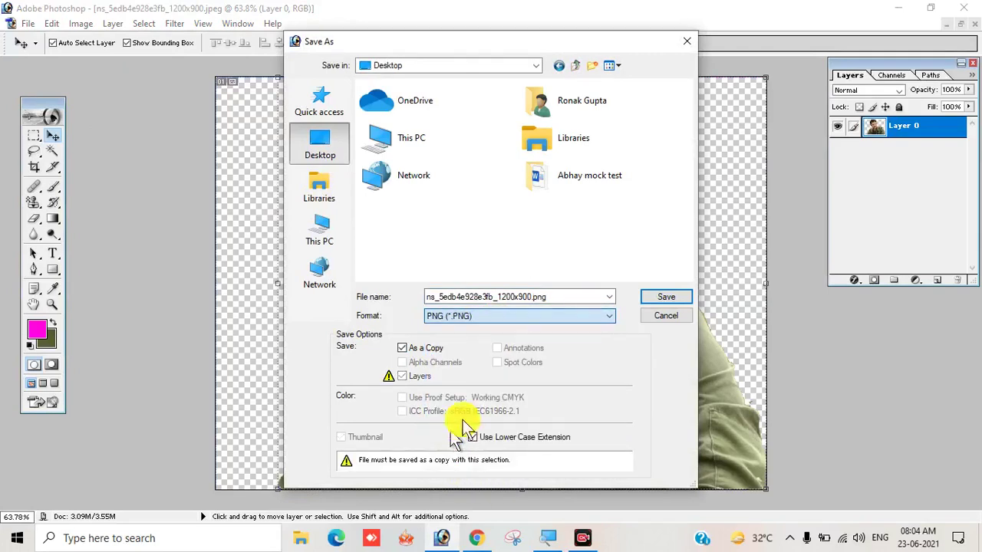
left_click(652, 299)
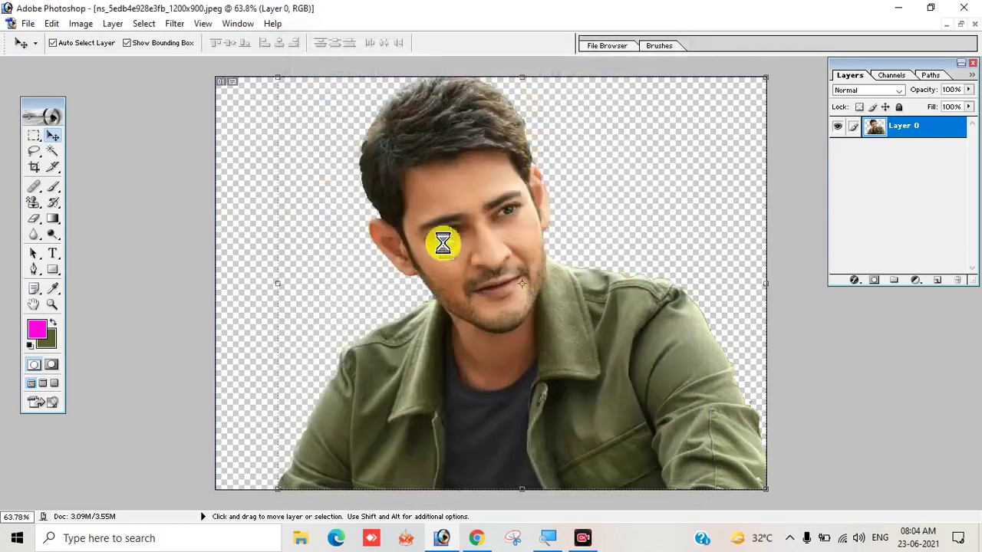
left_click(537, 257)
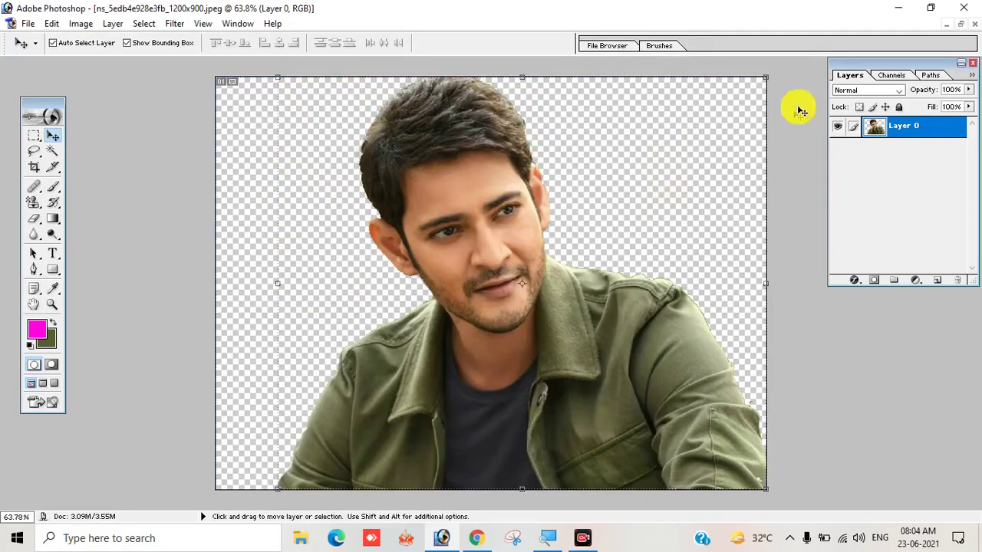
left_click(897, 7)
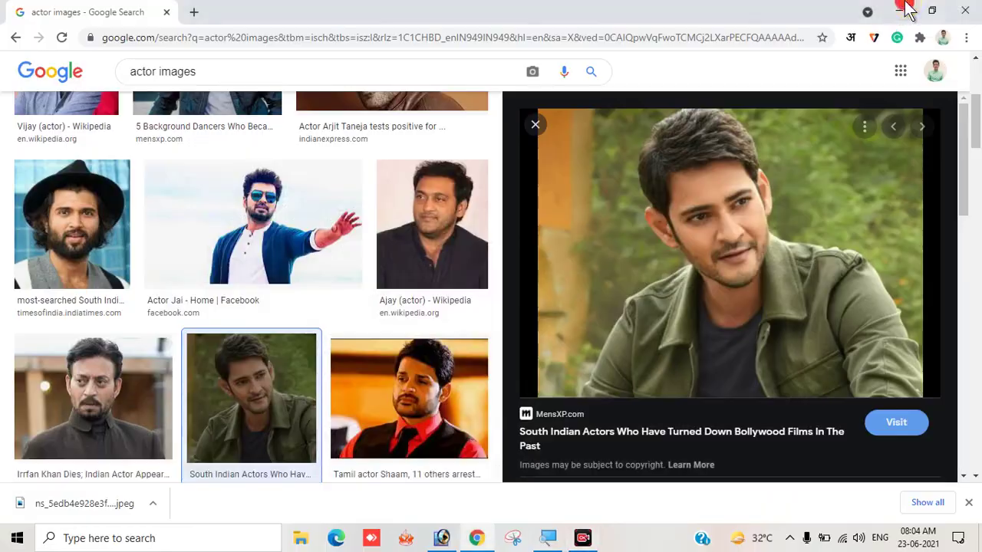
- Open the saved ns_5edb4e928e3fb_1200x900 PNG from the desktop and bring Photoshop back
left_click(904, 9)
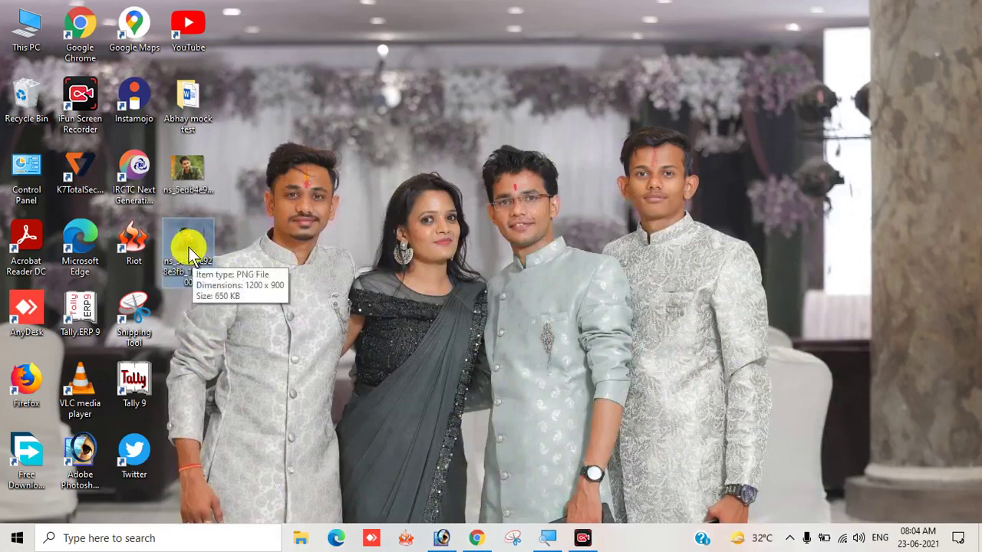
left_click(194, 269)
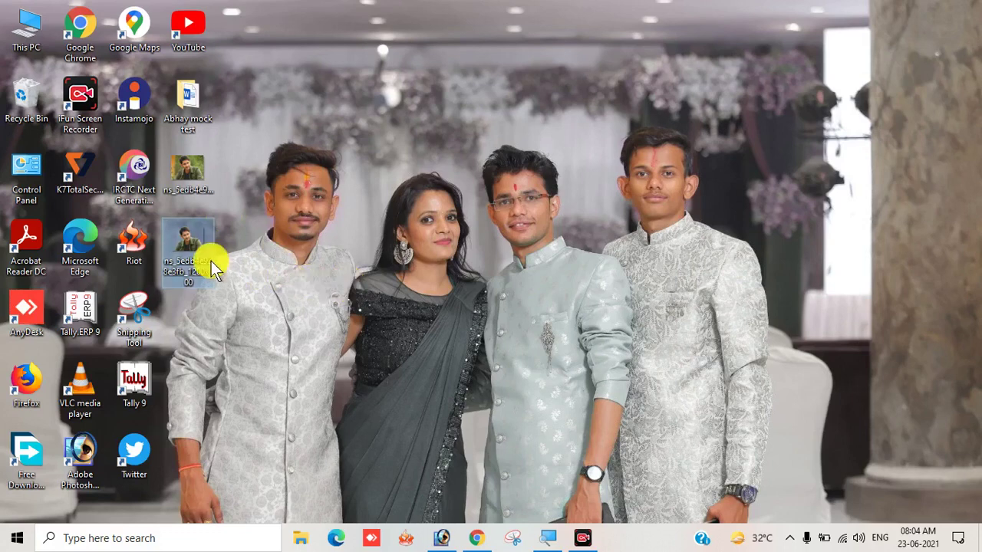
double_click(208, 261)
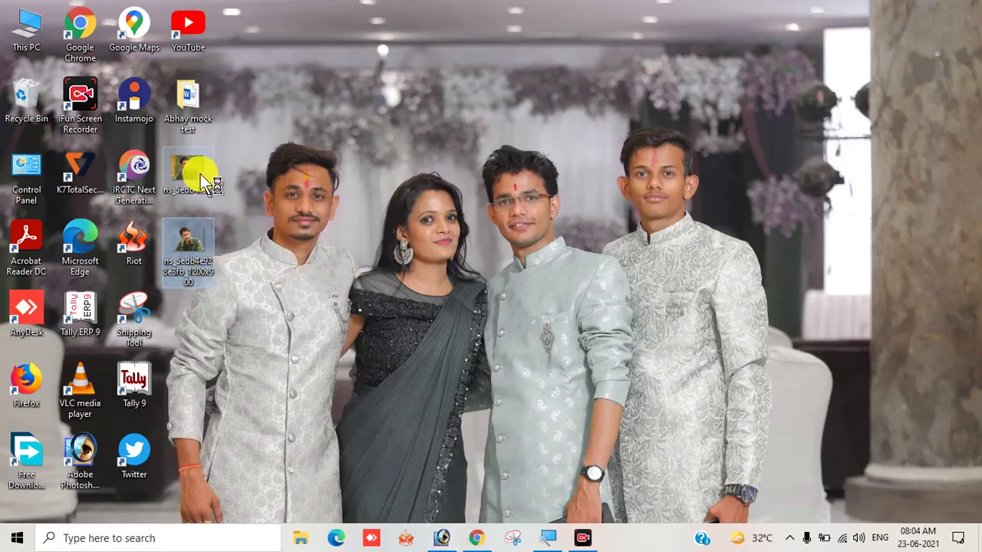
left_click(440, 536)
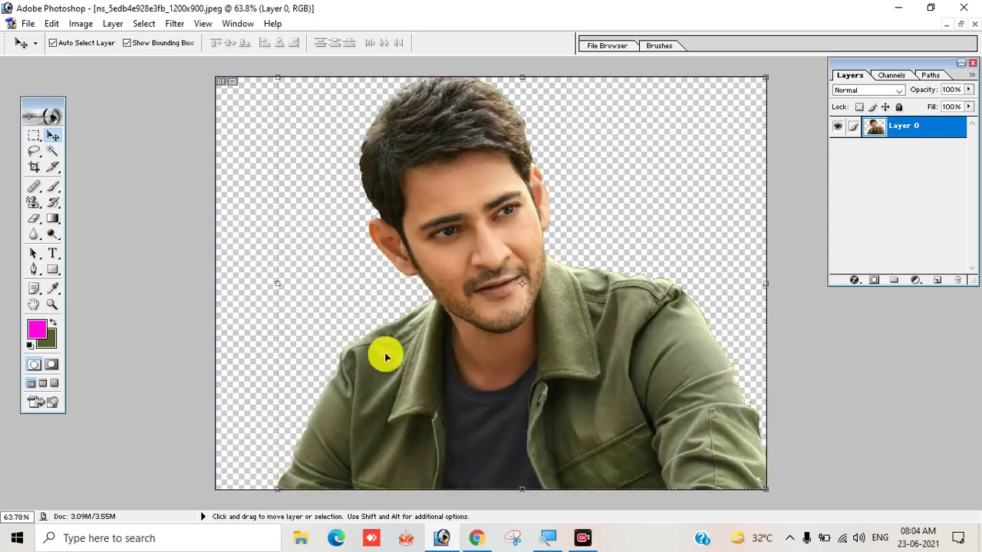
- Cycle through the Lasso, Move and Eraser tools before settling on the Gradient Tool
left_click(33, 152)
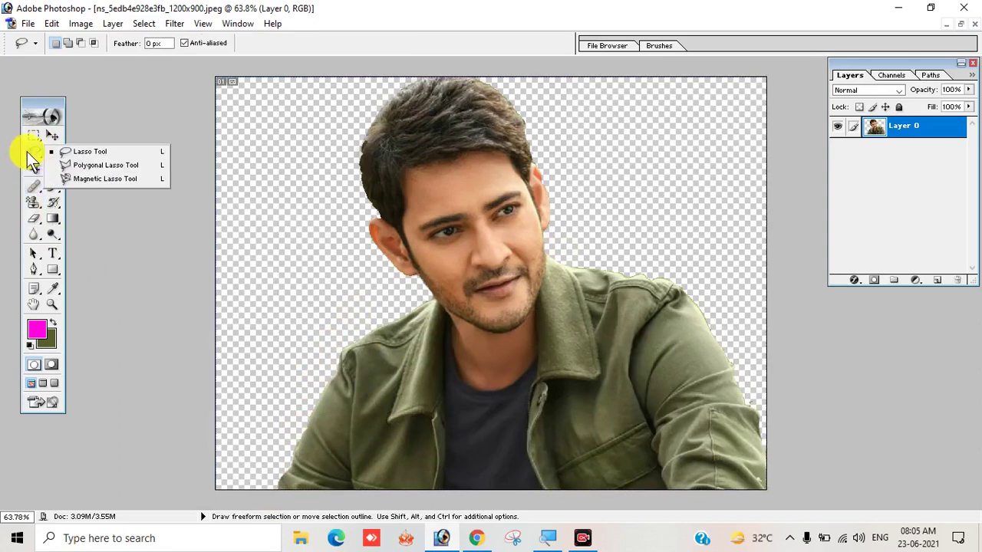
left_click(33, 136)
left_click(33, 153)
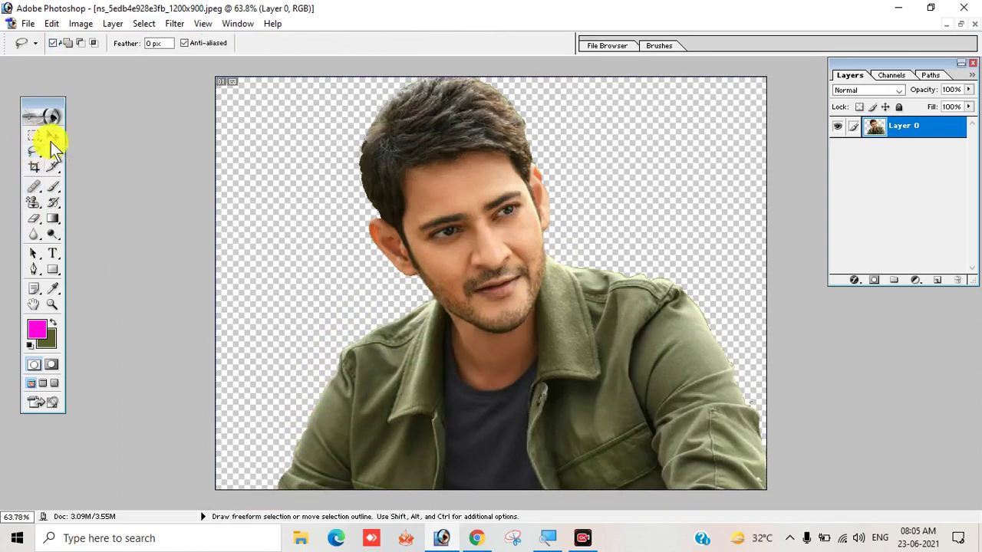
left_click(51, 139)
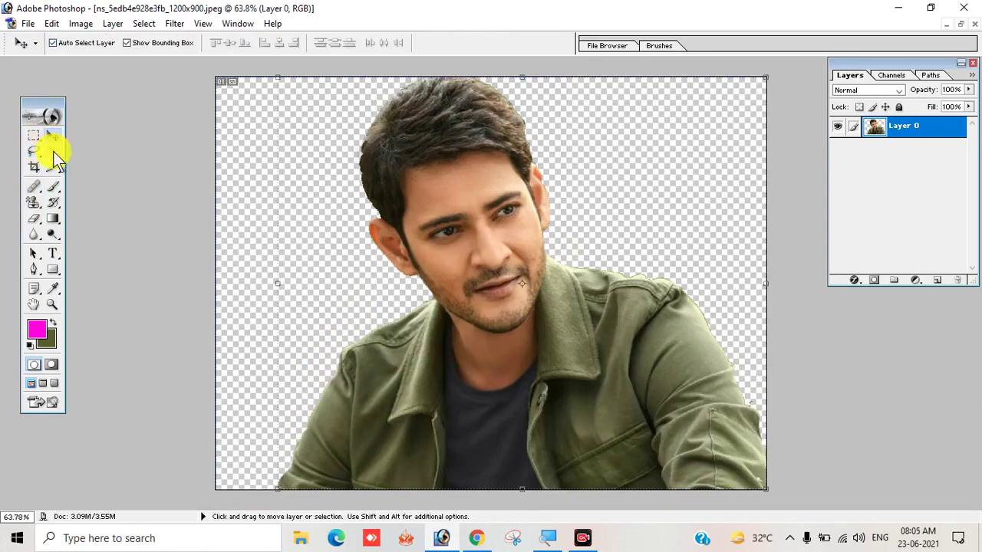
left_click(31, 223)
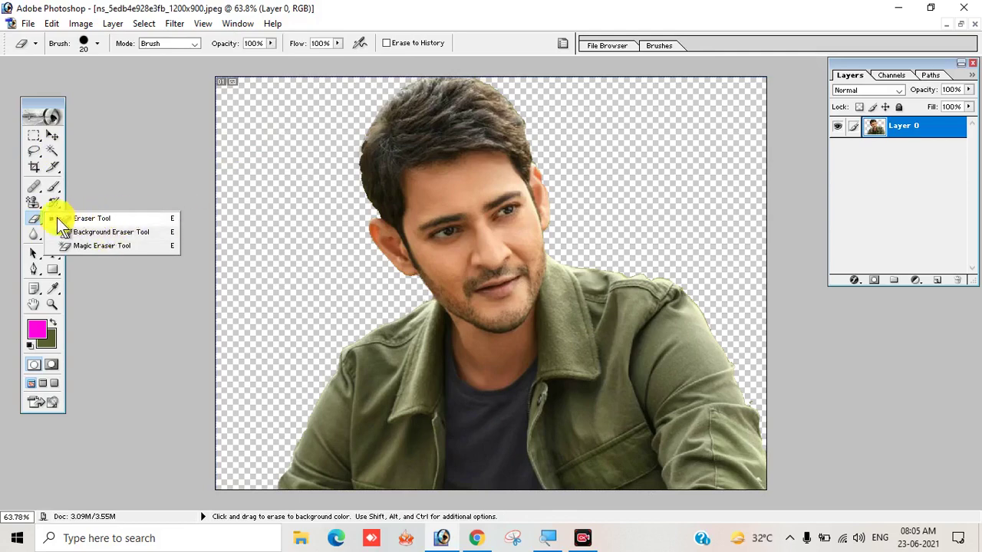
left_click(30, 221)
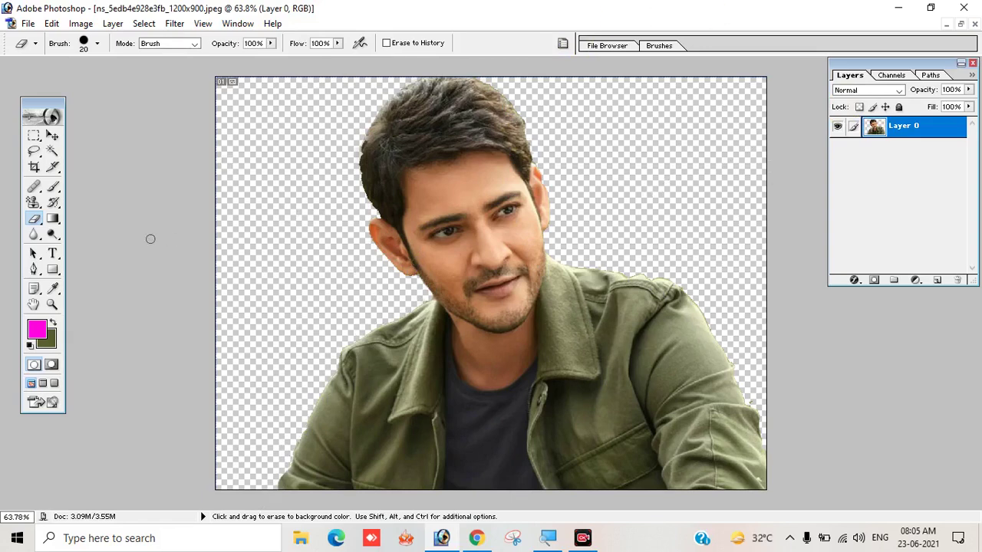
left_click(52, 220)
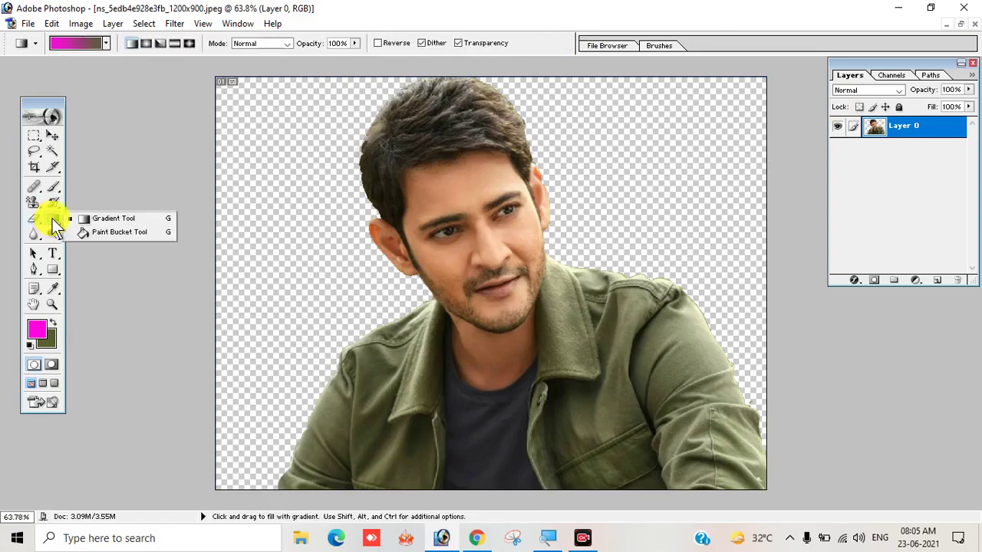
- Keep the Gradient tool active and add an empty layer named Layer 1
left_click(107, 218)
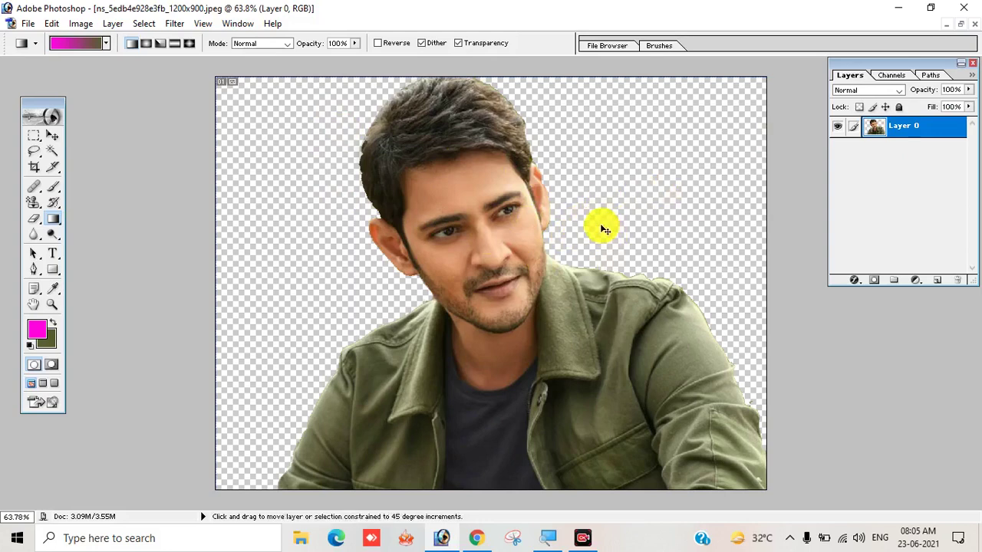
key("ctrl+shift+n")
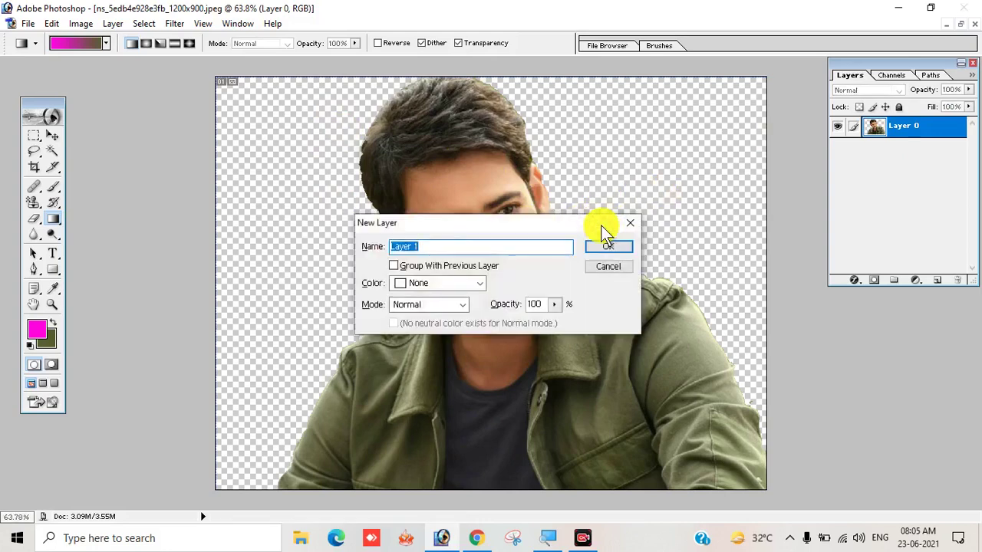
left_click(608, 245)
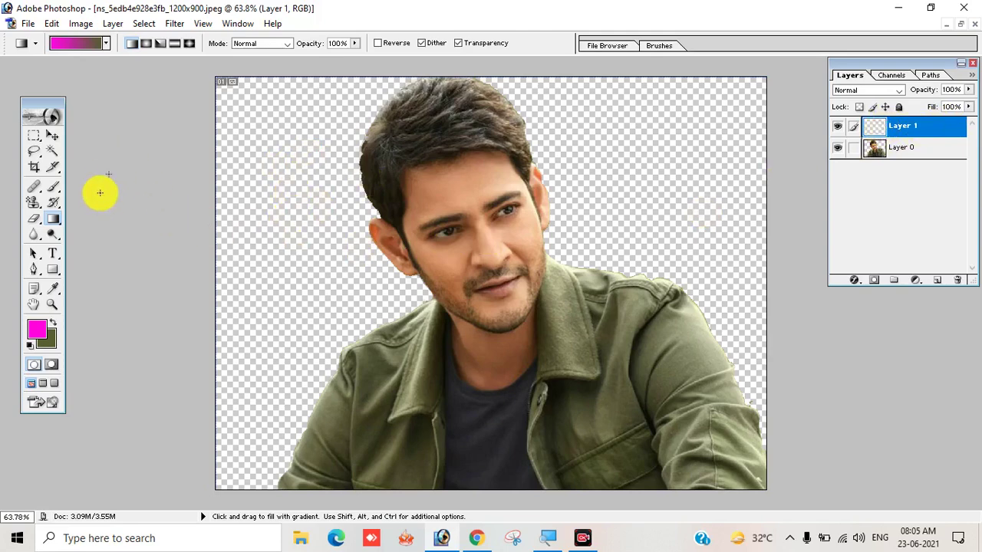
left_click(106, 43)
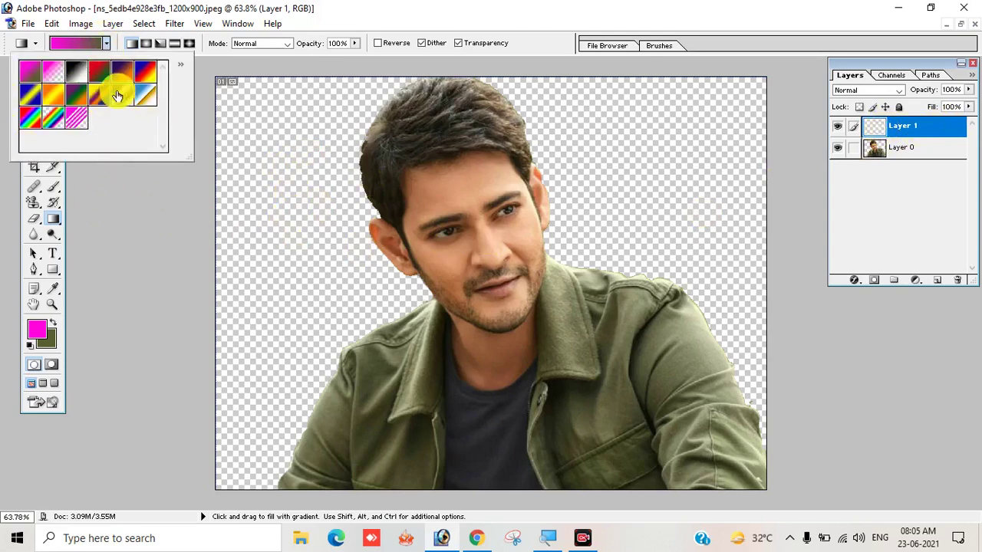
- Browse the gradient presets and options, then undo an accidental magenta fill
left_click(108, 44)
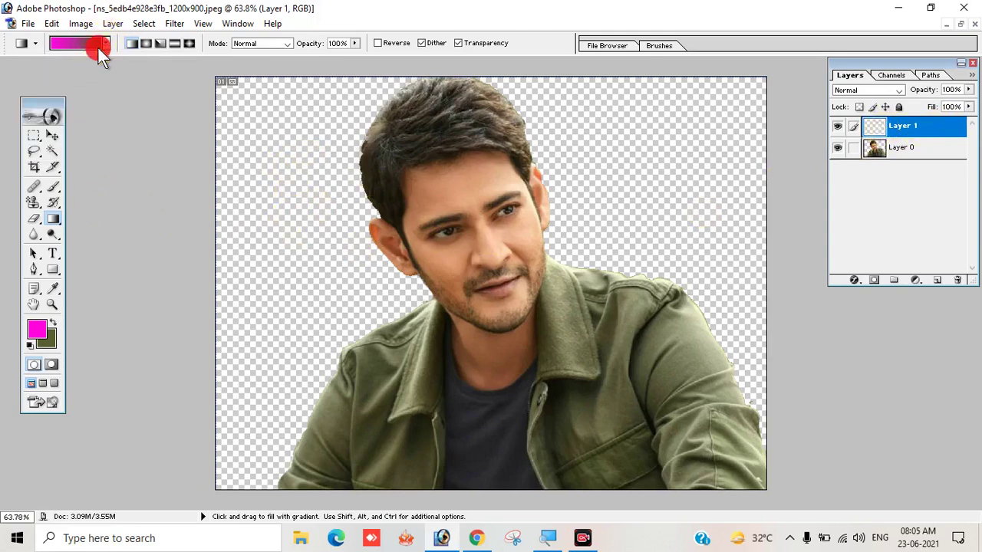
left_click(99, 49)
left_click(602, 145)
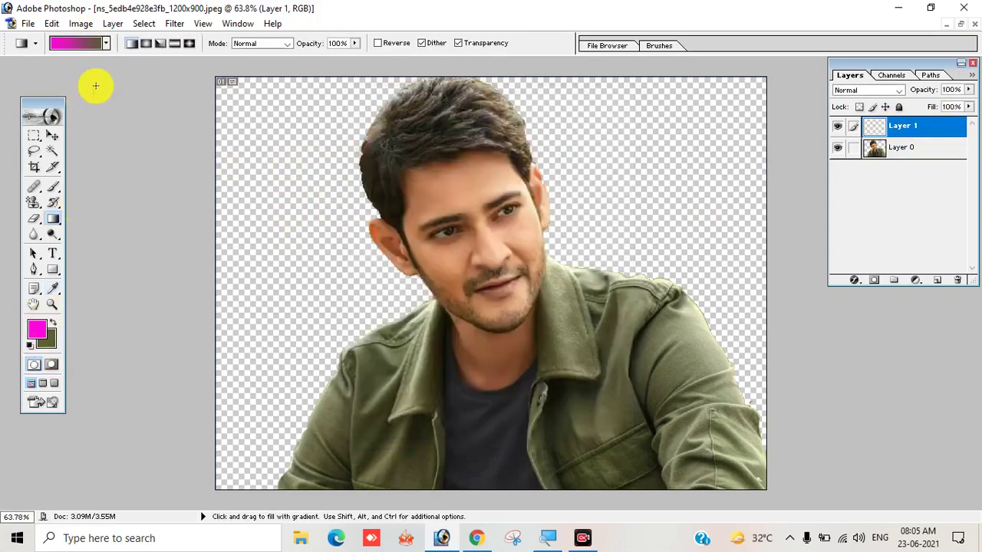
left_click(106, 43)
left_click(163, 297)
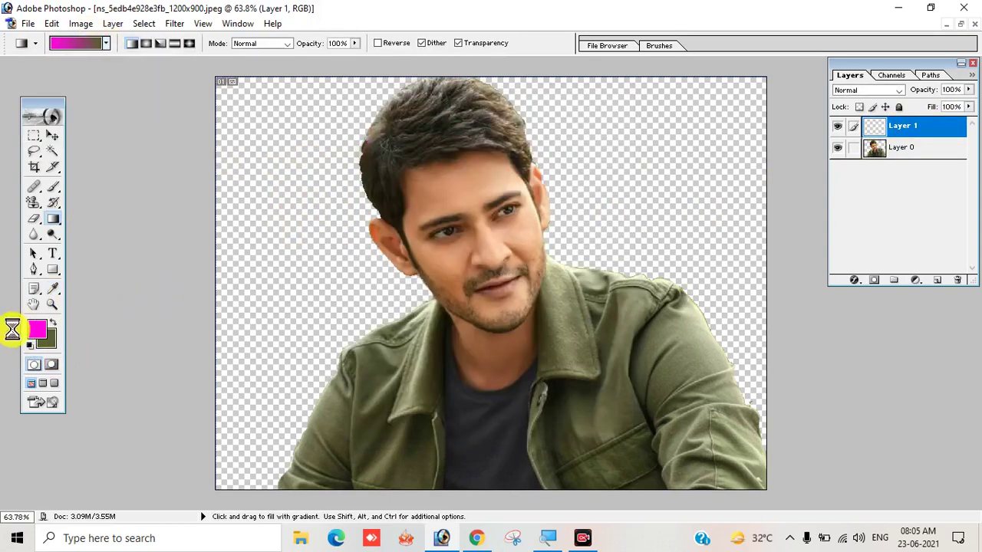
key("alt+BackSpace")
key("ctrl+z")
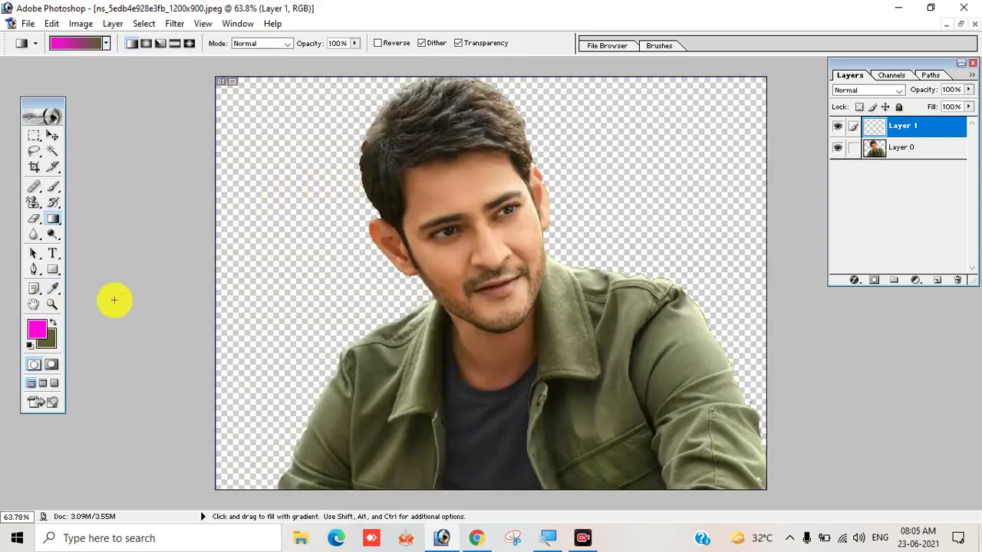
- Change the foreground colour from magenta to red (FF0629) in the Color Picker
key("i")
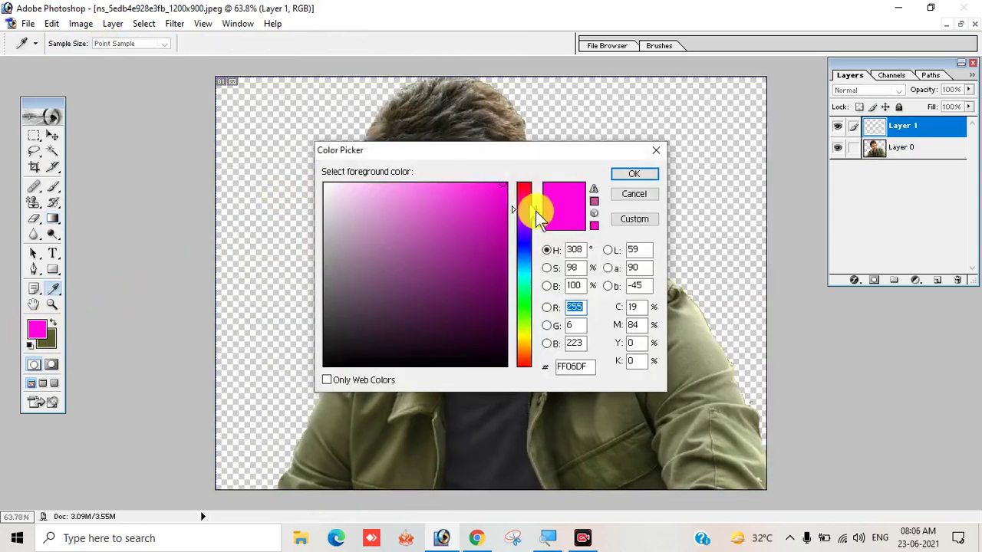
left_click_drag(517, 181, 527, 187)
left_click(633, 173)
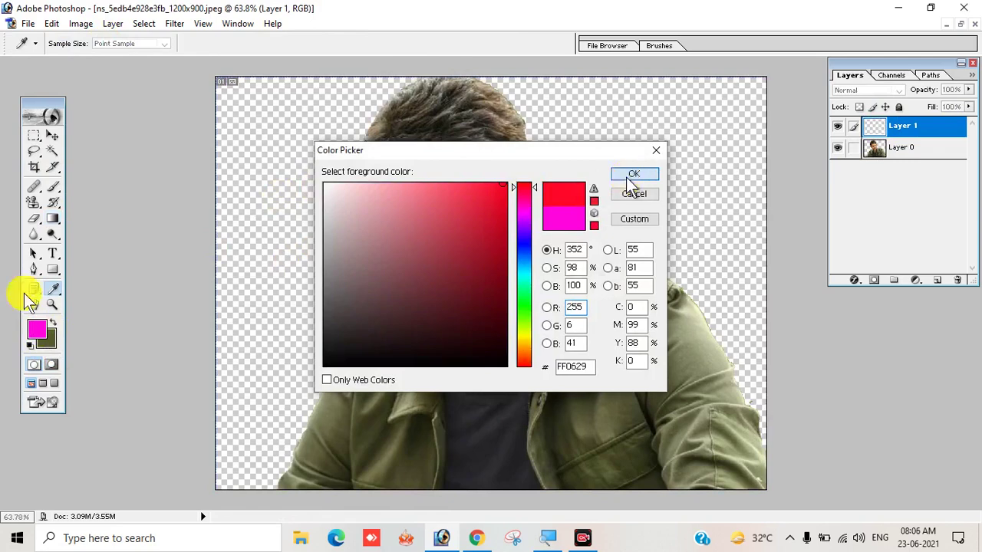
left_click(106, 43)
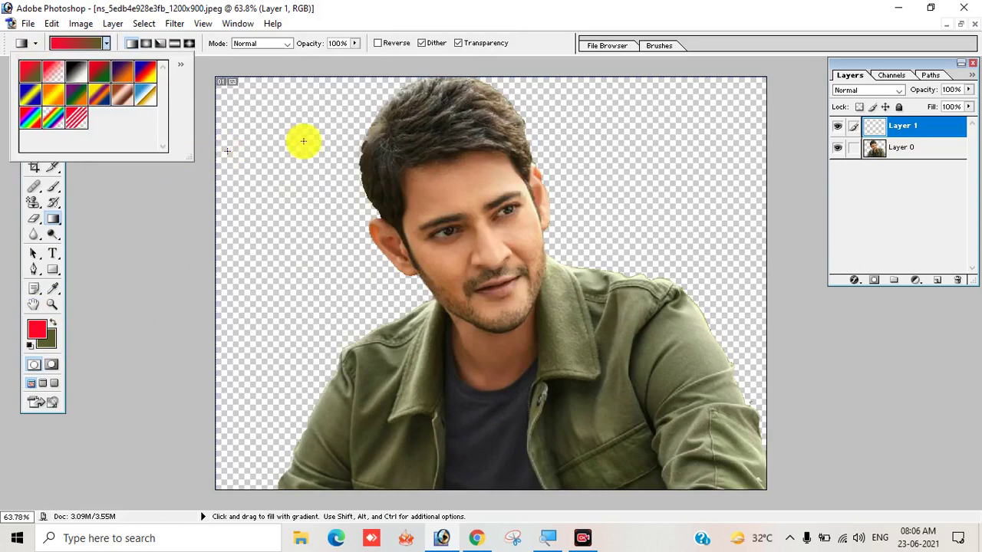
- Fill Layer 1 with a diagonal red-to-olive gradient and move it below the actor layer
left_click_drag(302, 91, 665, 487)
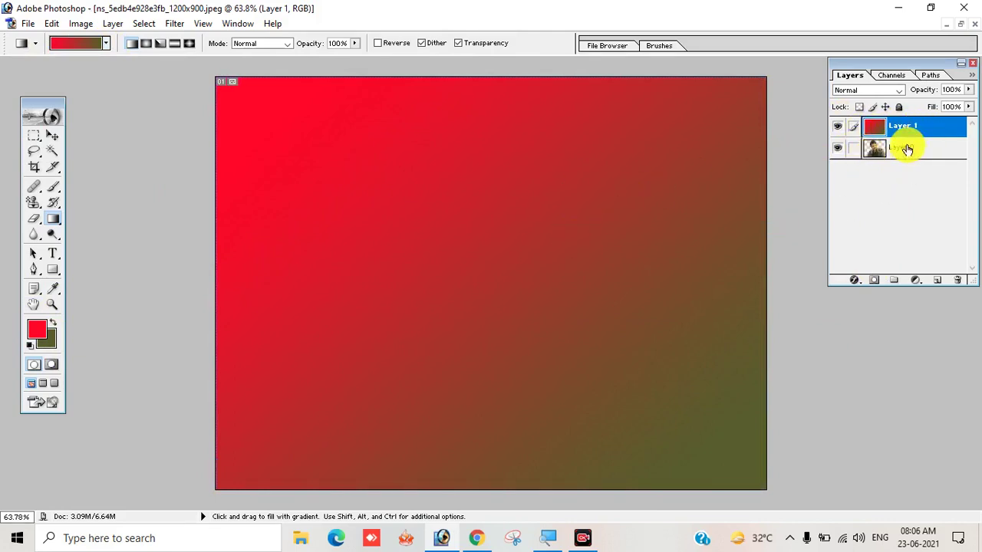
left_click_drag(899, 145, 902, 123)
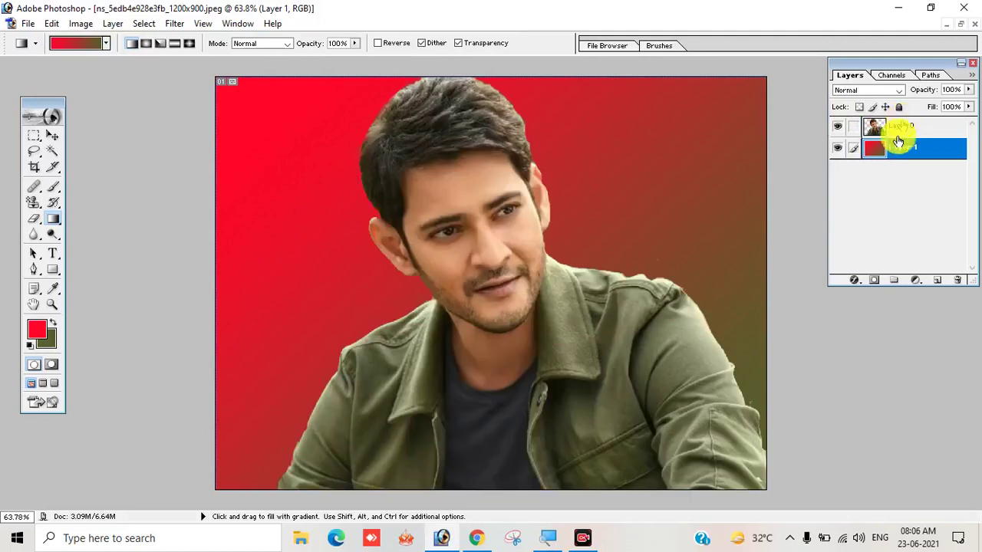
- Redraw the gradient vertically, red at the top fading to olive at the bottom
left_click_drag(543, 460, 511, 219)
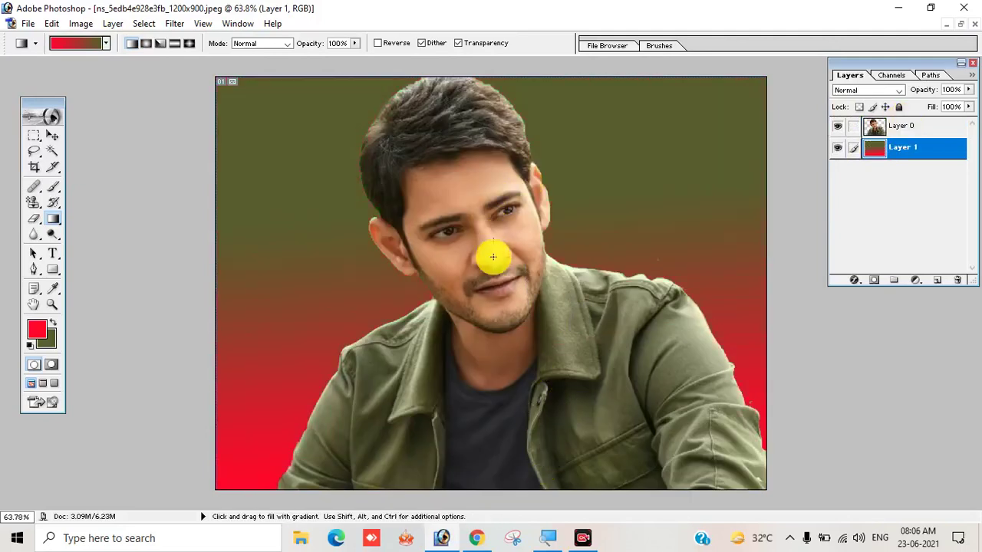
left_click_drag(469, 232, 478, 384)
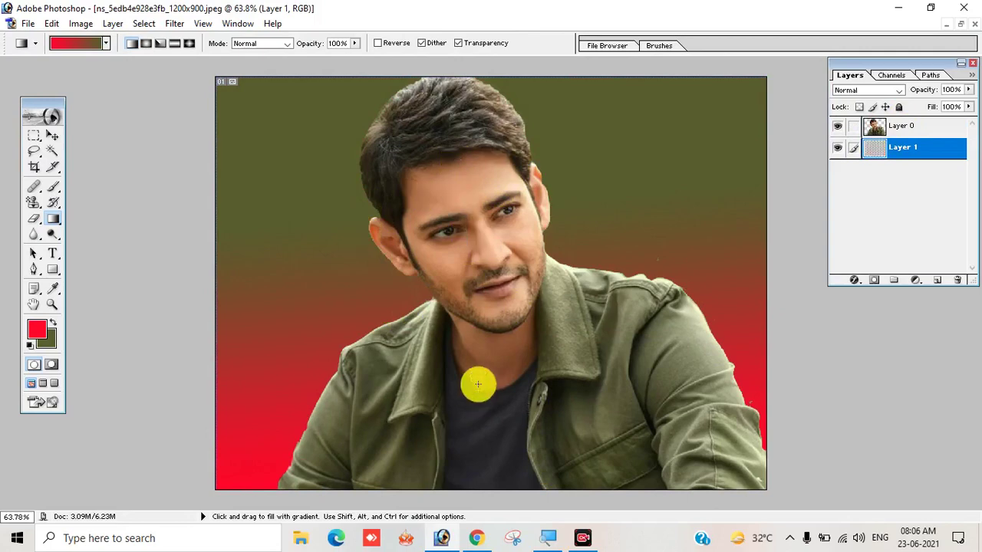
left_click_drag(549, 434, 556, 293)
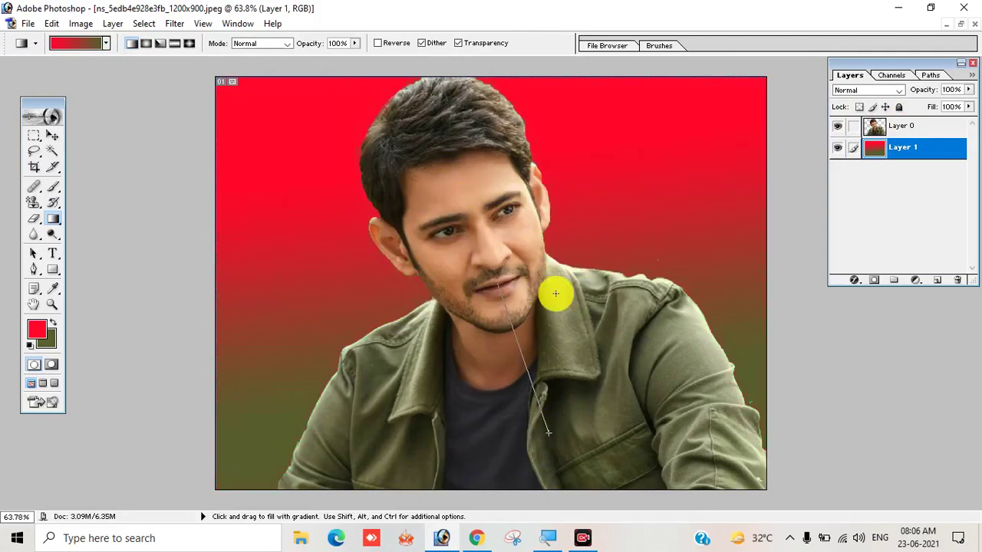
left_click_drag(641, 196, 595, 392)
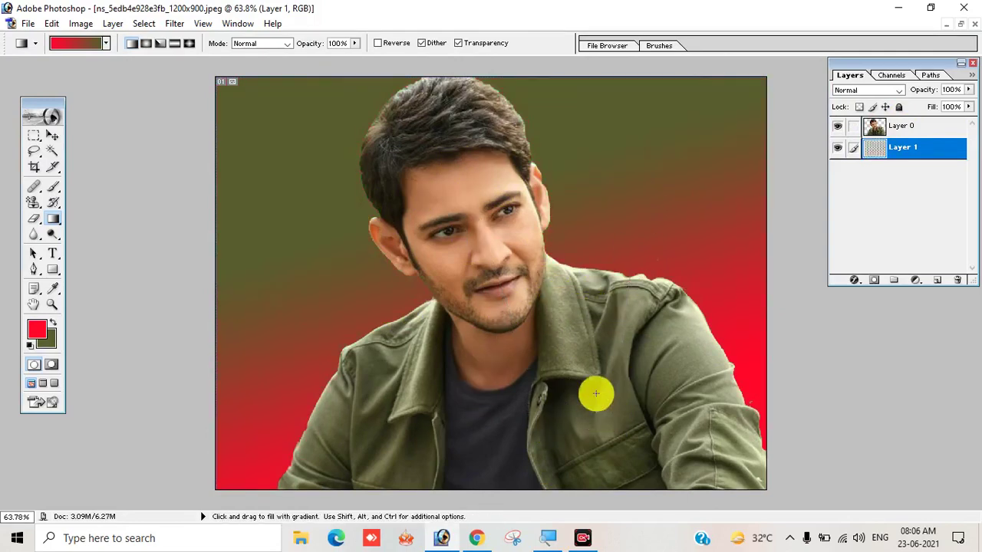
left_click_drag(580, 202, 723, 335)
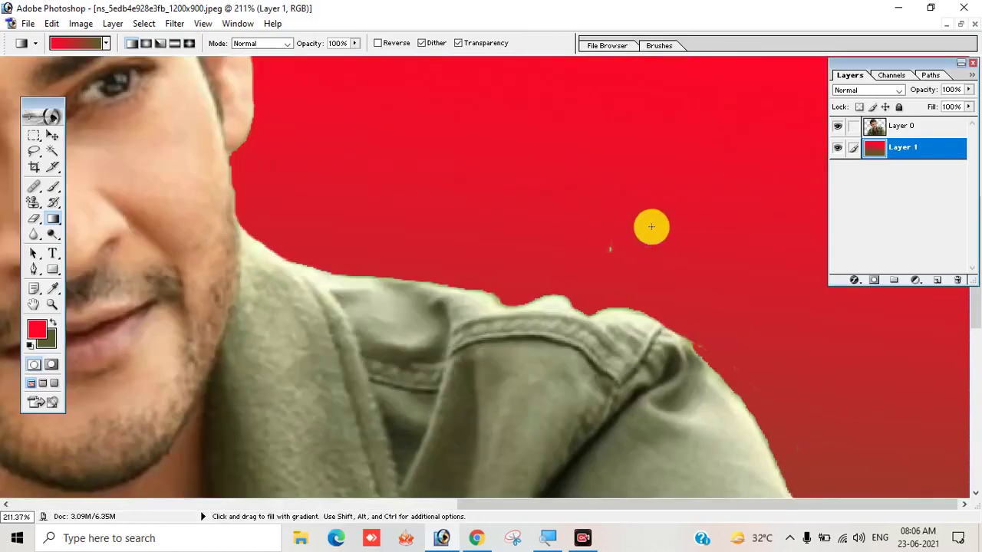
key("ctrl+space")
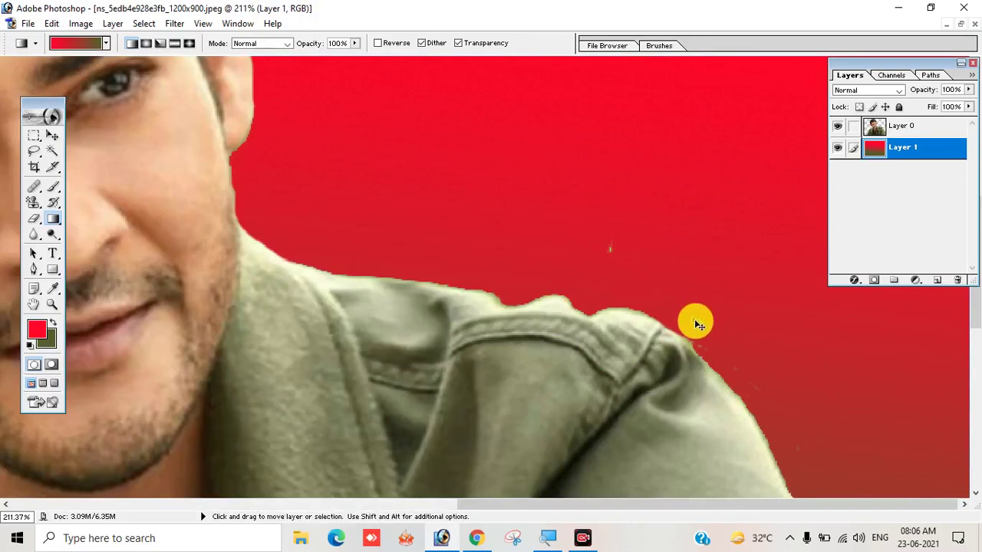
left_click_drag(625, 313, 765, 413)
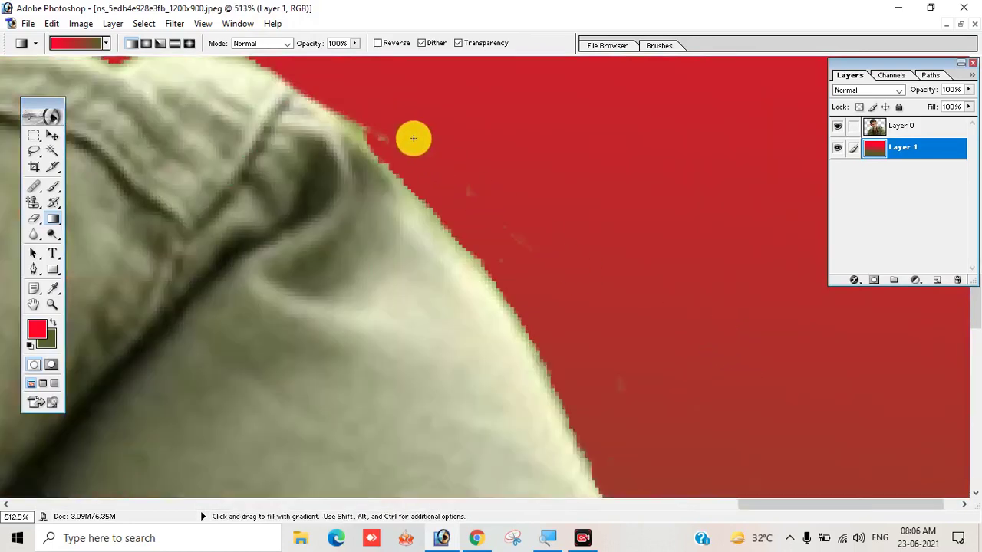
key("ctrl+minus")
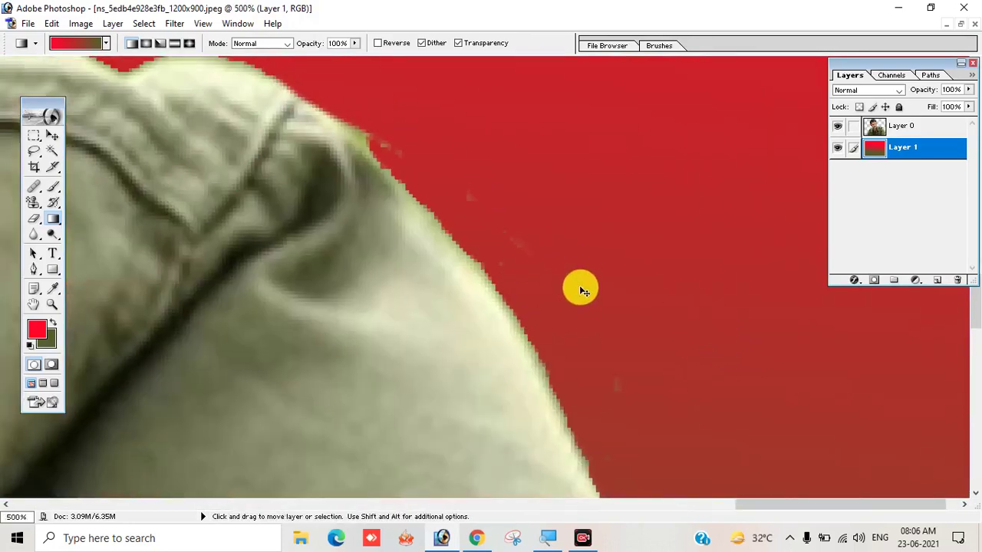
key("ctrl+minus")
key("ctrl+minus")
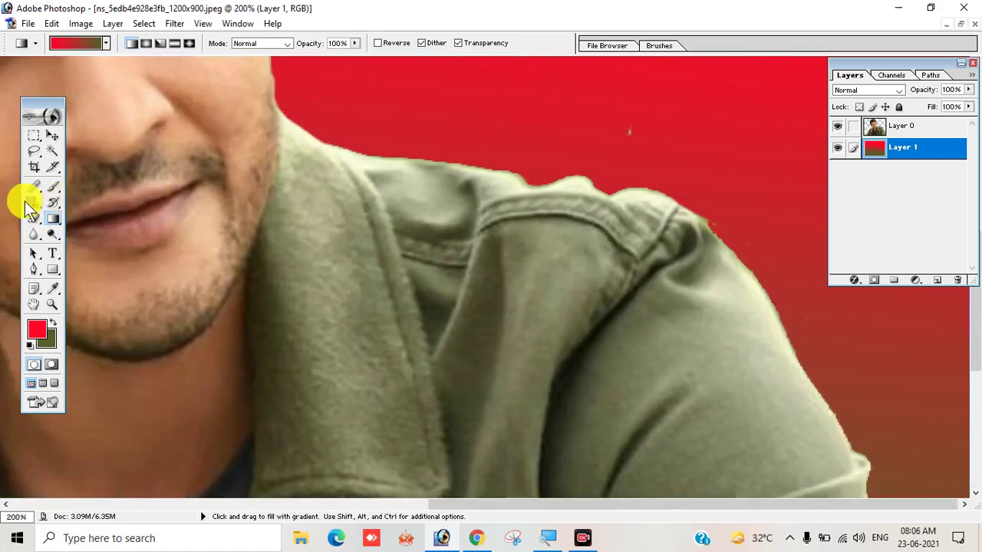
left_click_drag(34, 219, 71, 222)
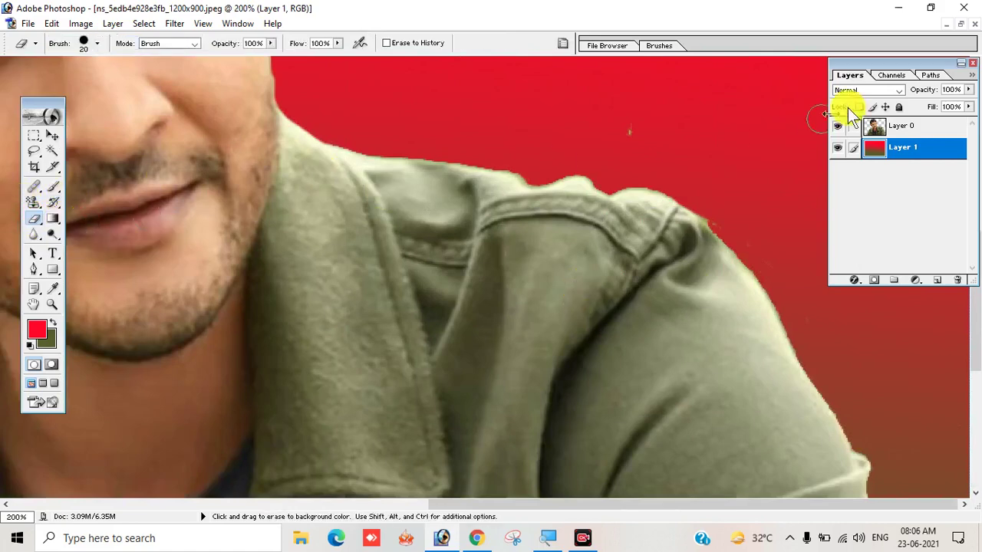
left_click_drag(901, 126, 906, 165)
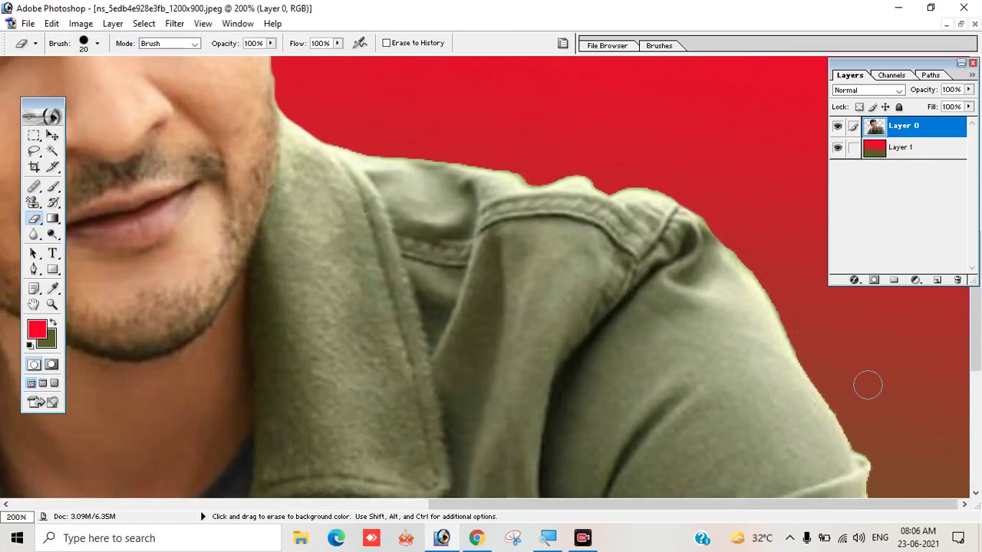
scroll(510, 241, "down", 1)
scroll(613, 292, "down", 4)
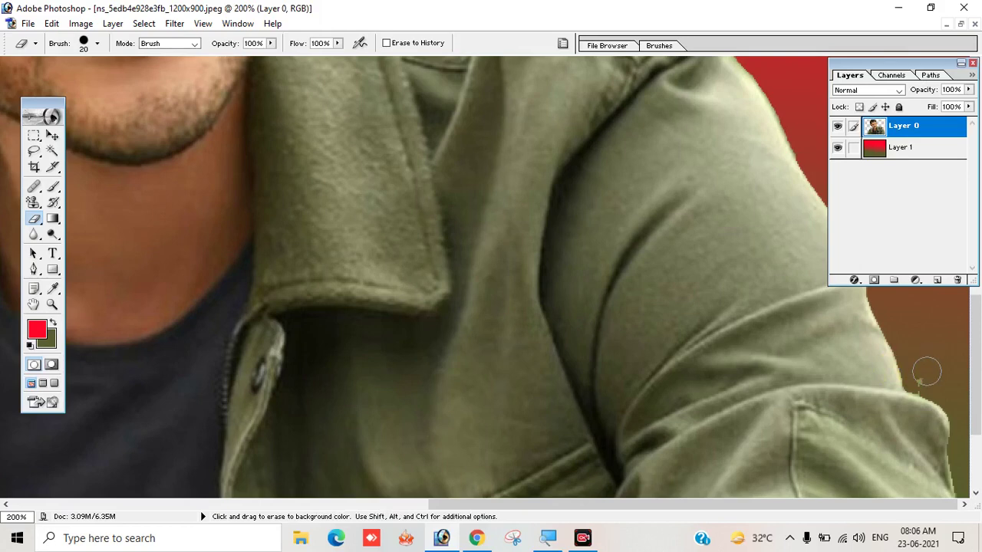
key("ctrl+0")
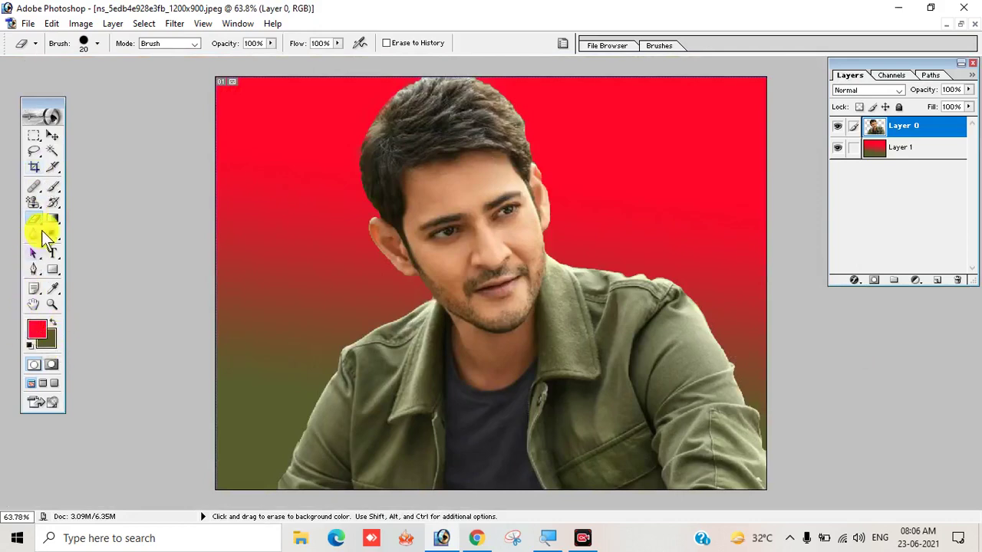
- Choose the black-to-white gradient preset and try vertical gradients across the canvas
left_click_drag(51, 220, 90, 216)
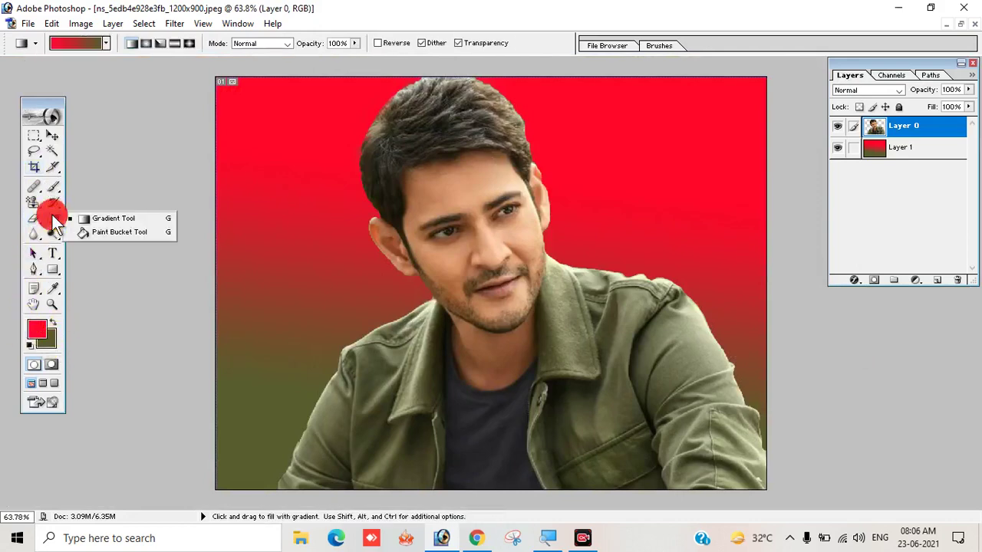
left_click(106, 43)
left_click(76, 72)
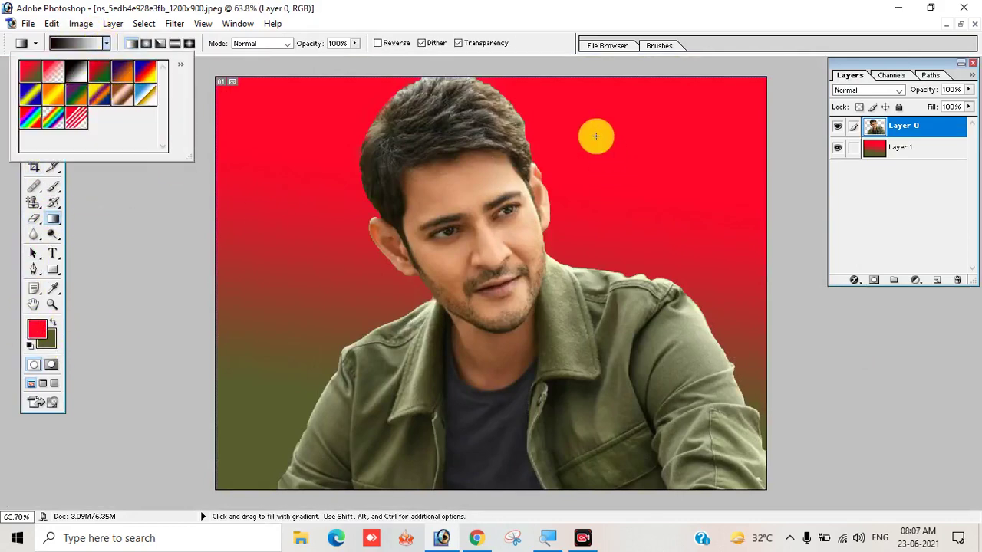
left_click_drag(583, 121, 592, 438)
left_click_drag(512, 460, 511, 184)
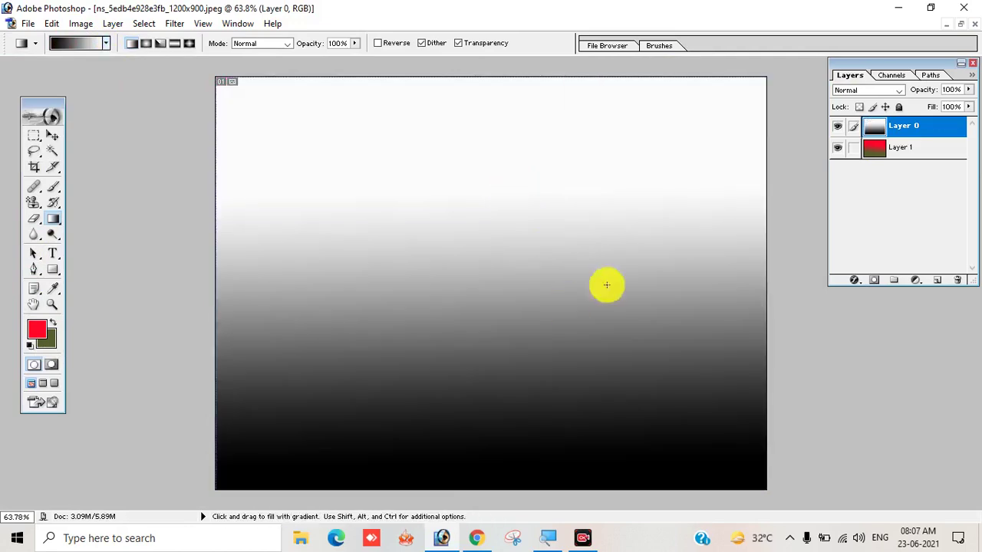
- Undo back to the red-green background, then draw a white-top, dark-bottom gradient on Layer 1
key("ctrl+alt+z")
key("ctrl+alt+z")
left_click(894, 150)
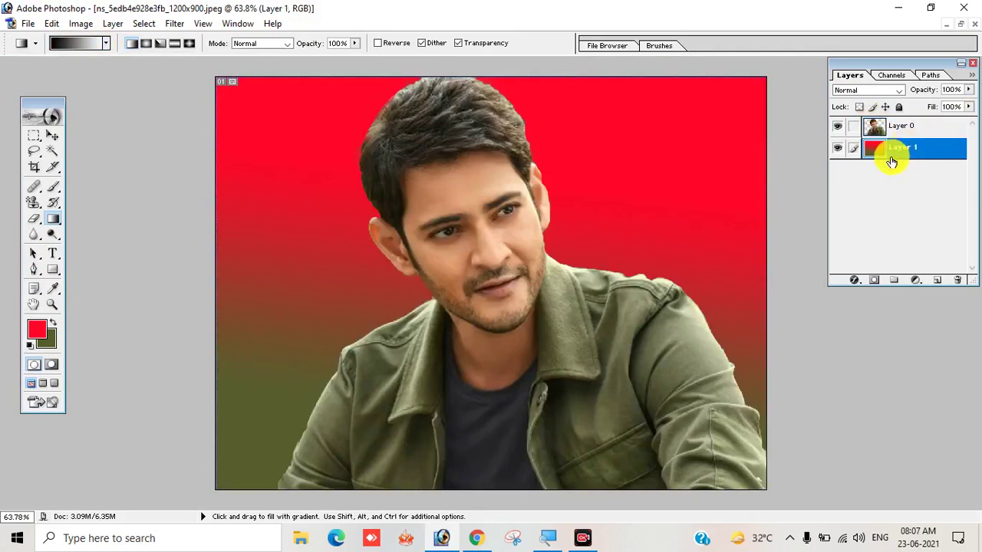
left_click_drag(540, 143, 535, 460)
mouse_move(487, 418)
left_mouse_down()
mouse_move(453, 165)
mouse_move(521, 368)
left_mouse_up()
left_click_drag(499, 405, 467, 258)
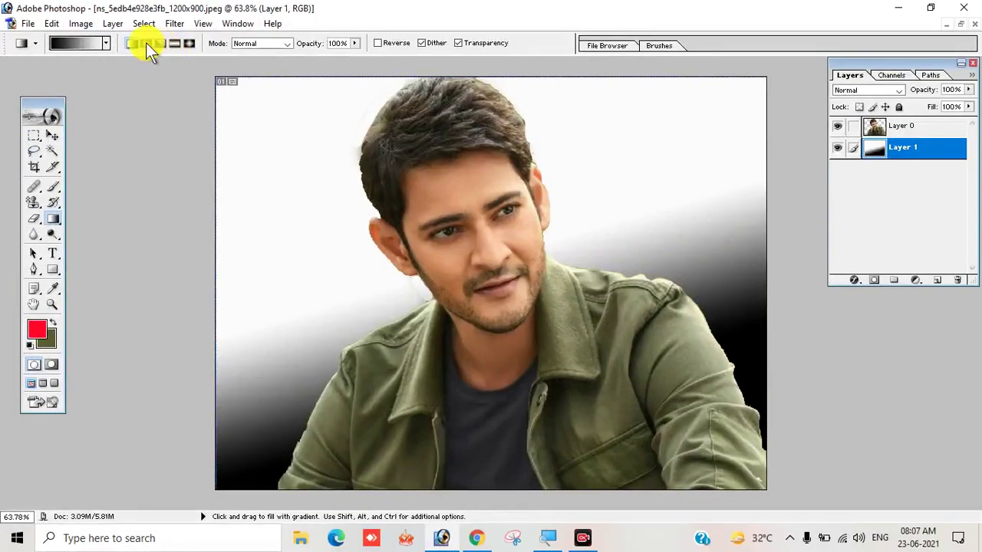
- Draw a radial gradient from the chest toward the forehead, shading grey around the head
left_click(146, 43)
left_click_drag(477, 246, 557, 397)
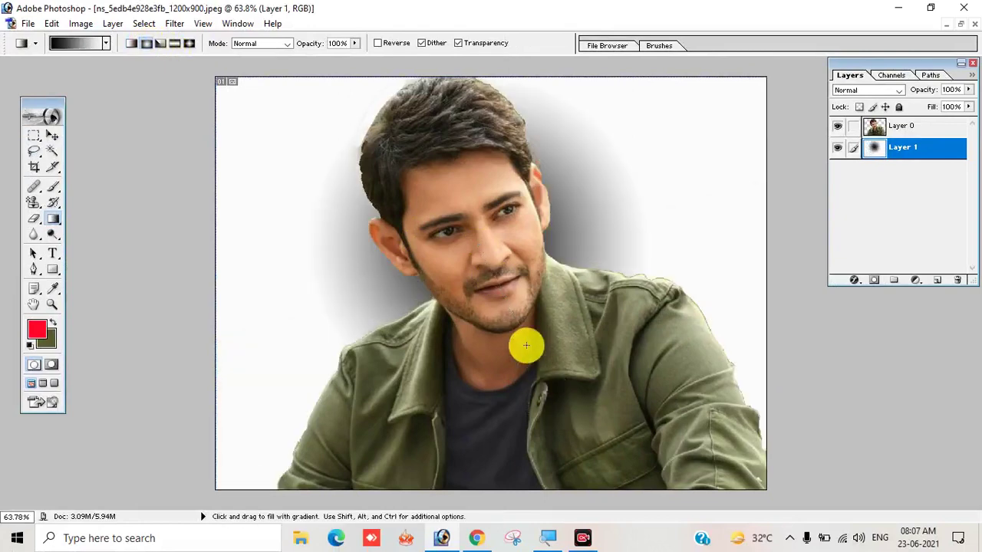
left_click_drag(517, 326, 453, 210)
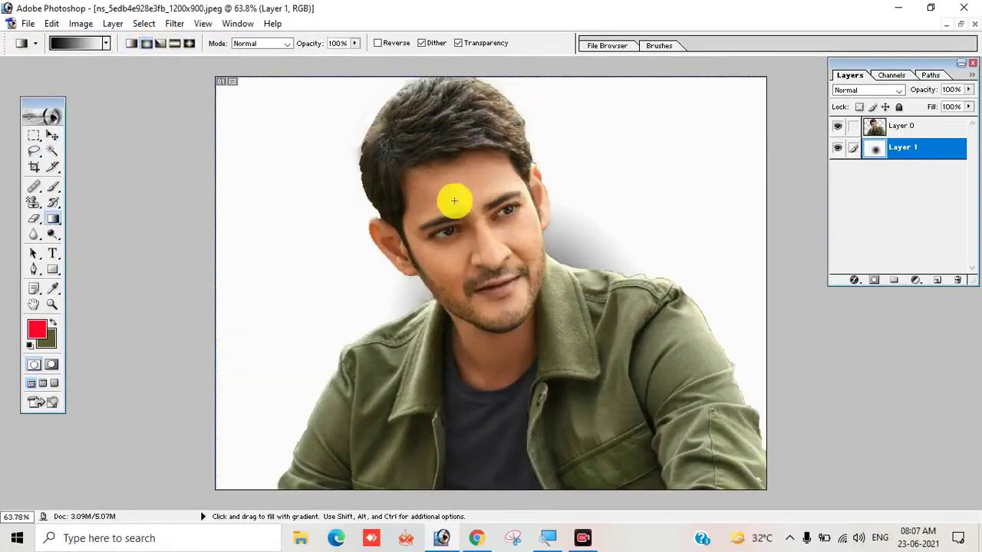
left_click_drag(455, 201, 568, 376)
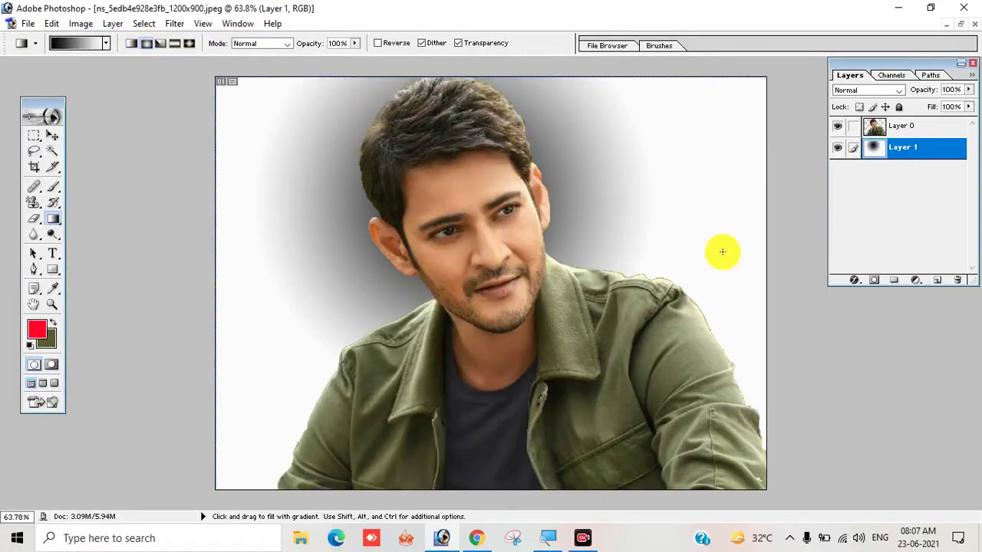
- Try an angle gradient background in several placements
left_click(159, 45)
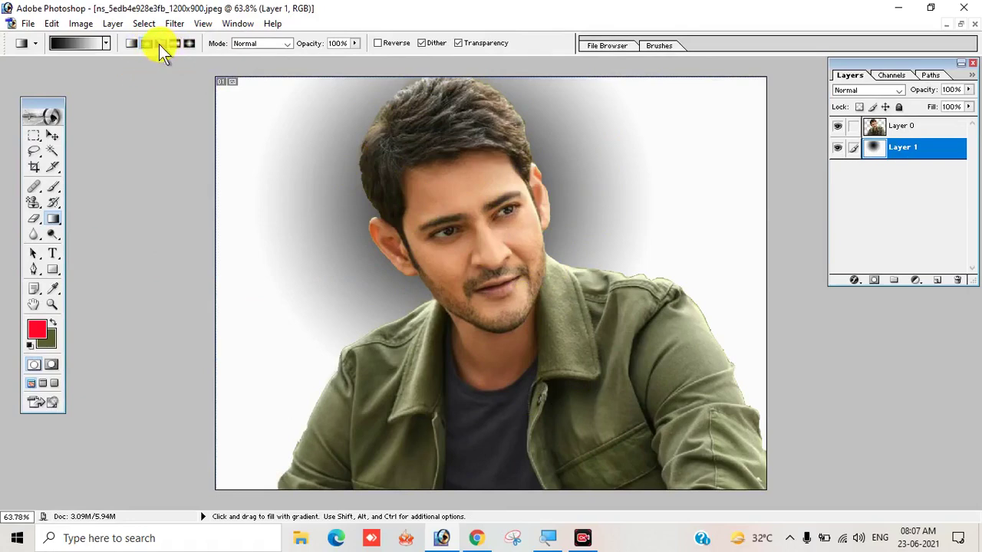
left_click_drag(410, 175, 553, 443)
left_click_drag(641, 260, 669, 331)
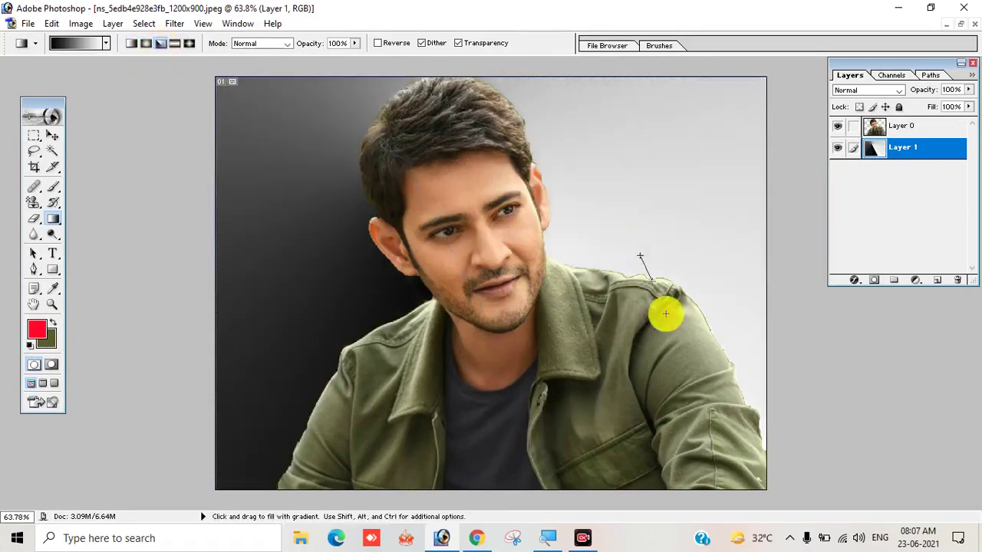
left_click_drag(665, 160, 676, 207)
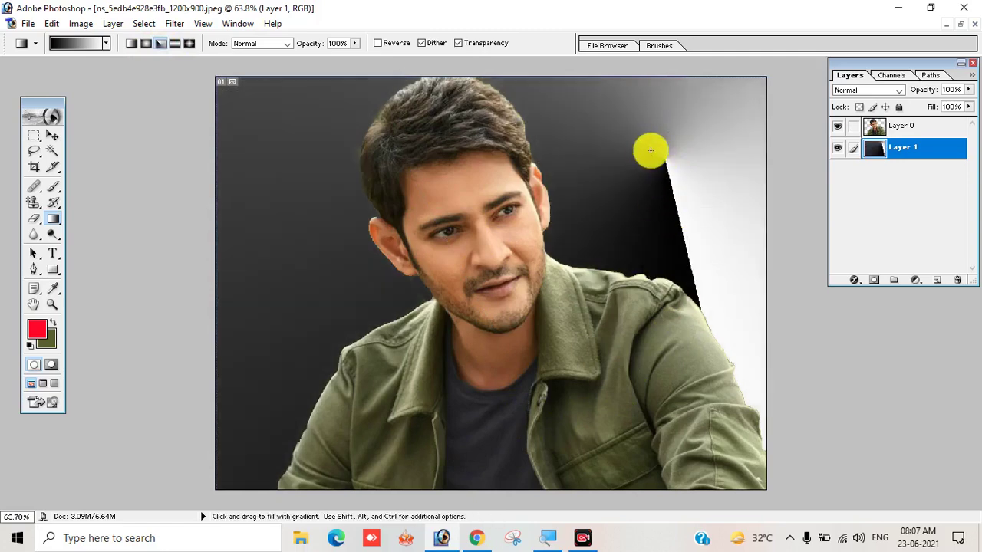
- Draw a diagonal reflected gradient, white at upper left darkening toward the right
left_click(175, 44)
left_click_drag(256, 164, 471, 410)
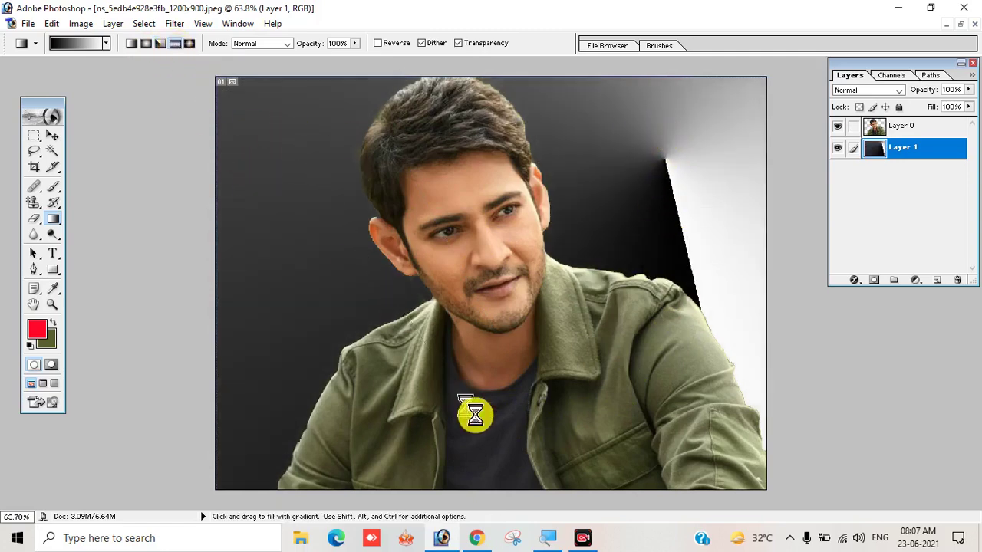
left_click_drag(425, 438, 290, 222)
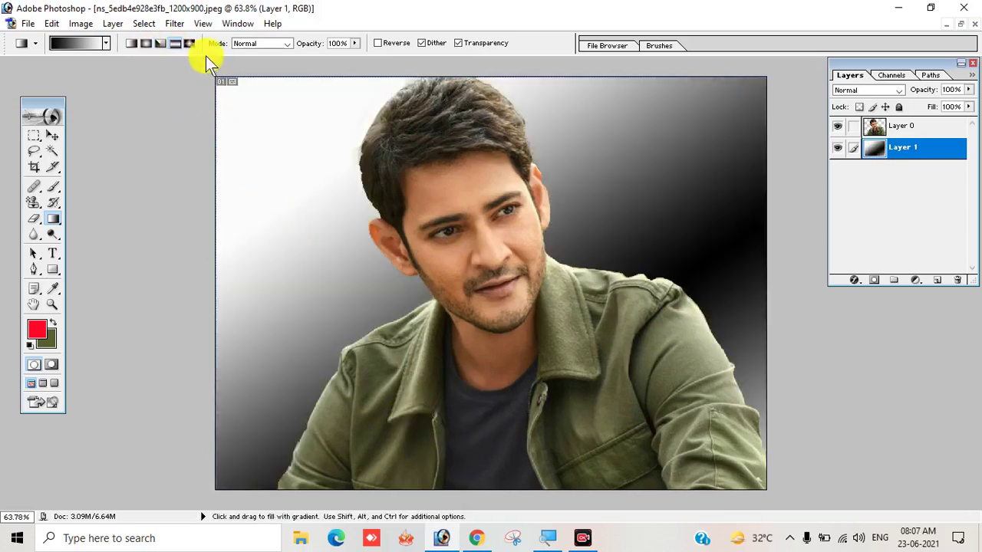
- Draw diamond gradients at various spots, ending with a small dark diamond left of the face
left_click(189, 43)
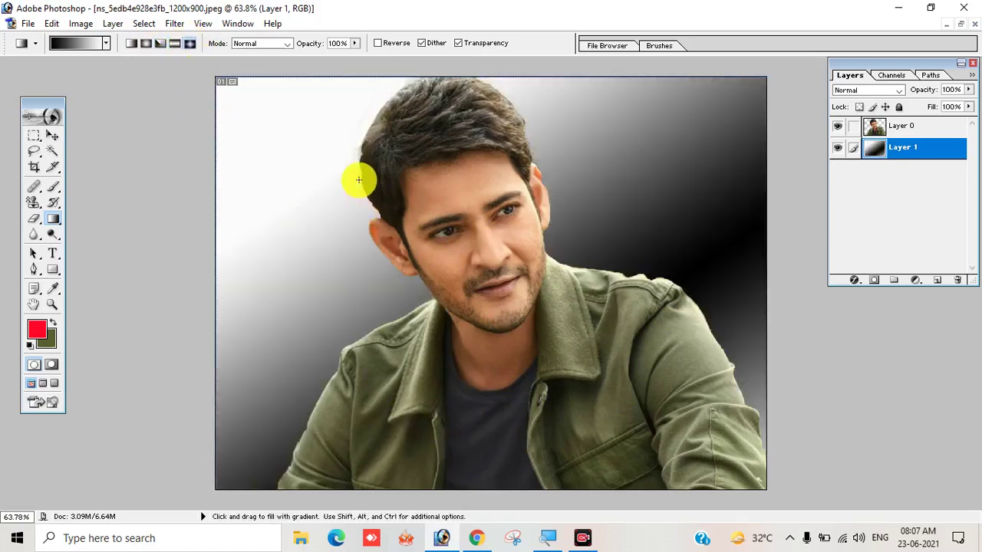
left_click_drag(345, 182, 471, 368)
mouse_move(657, 123)
left_mouse_down()
mouse_move(693, 189)
mouse_move(640, 298)
mouse_move(690, 292)
left_mouse_up()
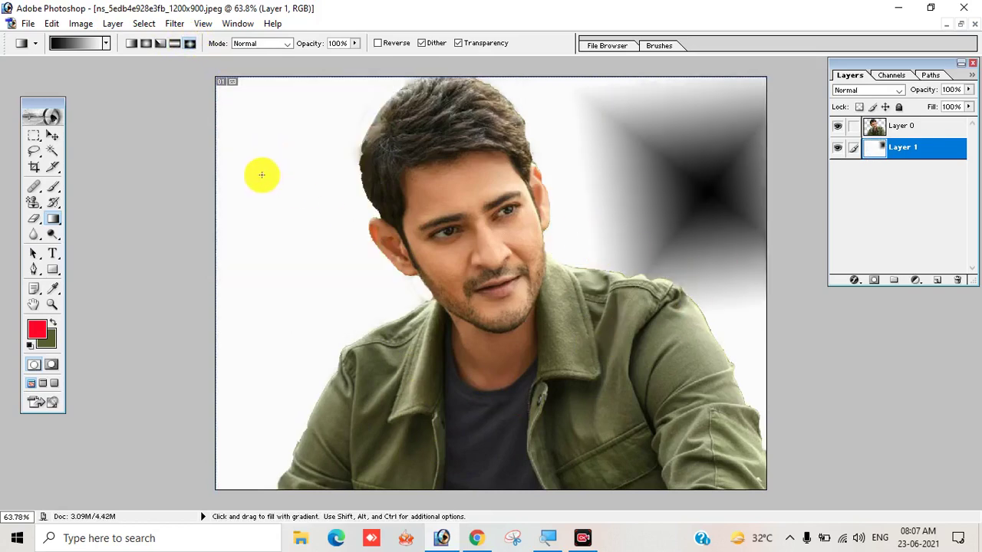
left_click_drag(253, 115, 291, 259)
left_click_drag(313, 225, 348, 303)
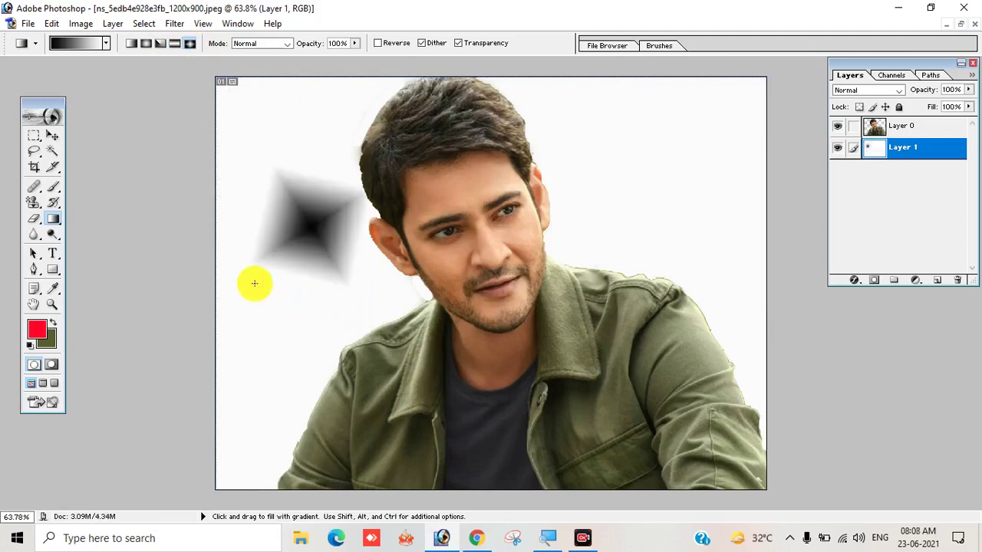
left_click_drag(257, 299, 273, 319)
left_click_drag(283, 115, 278, 171)
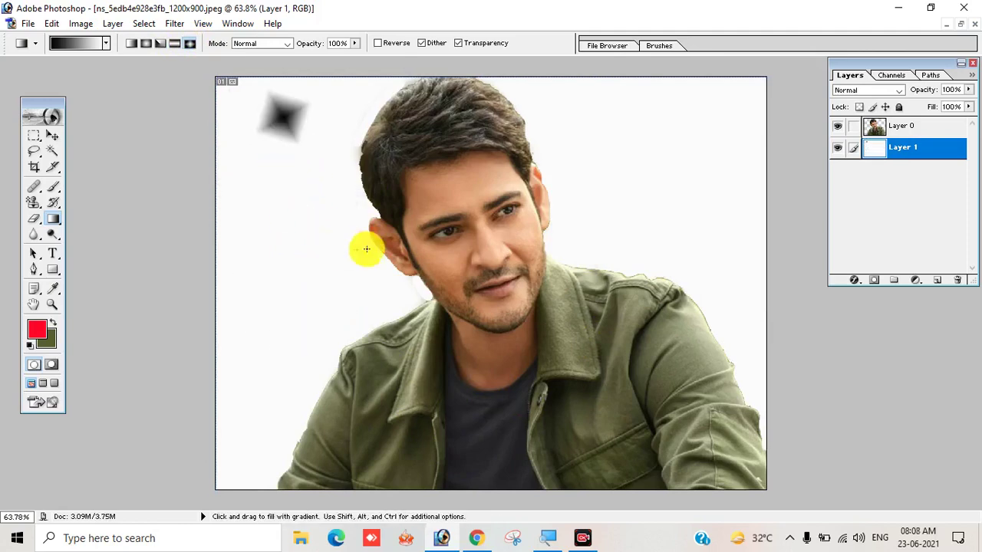
left_click_drag(631, 114, 694, 230)
left_click_drag(256, 227, 285, 266)
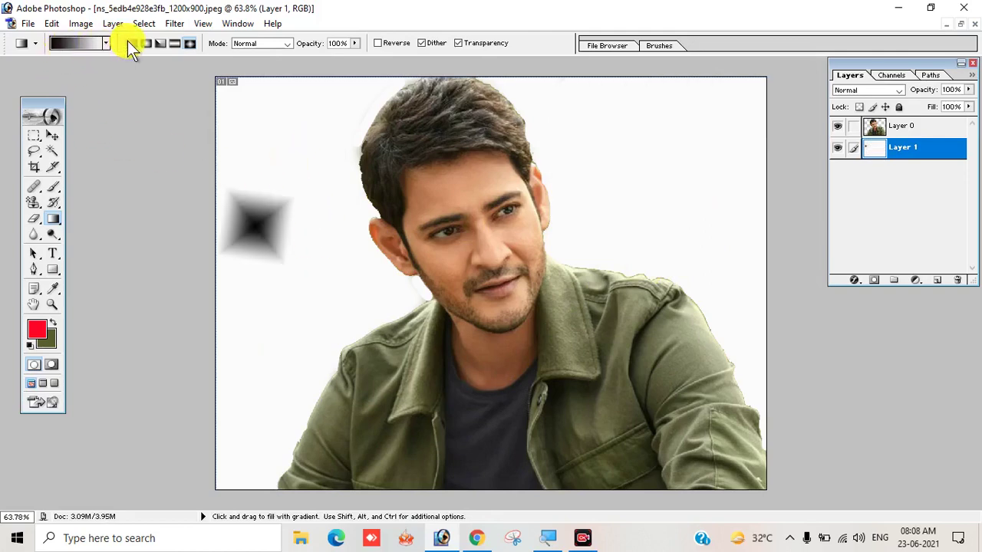
- Switch to the Paint Bucket, test a red foreground fill on the background, then undo it
right_click(54, 221)
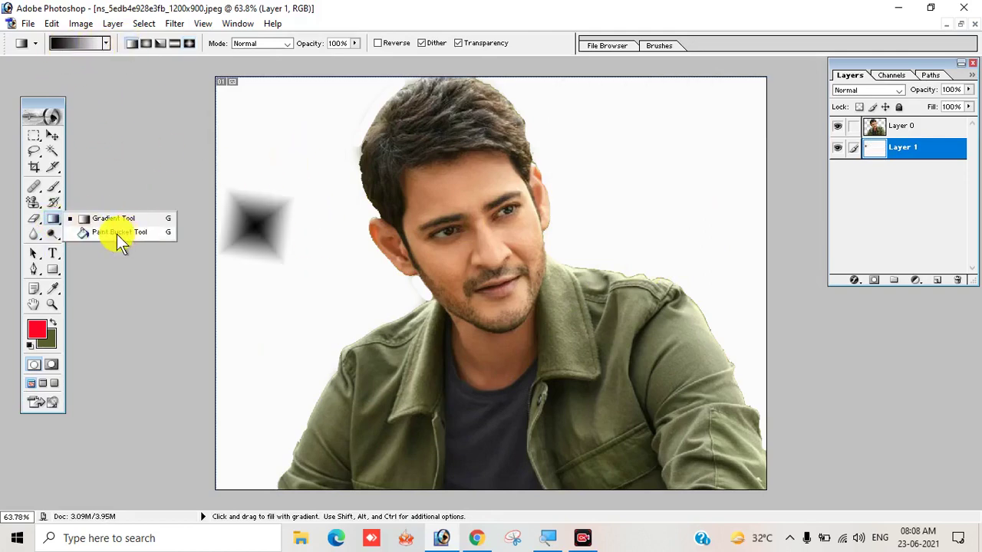
left_click(117, 233)
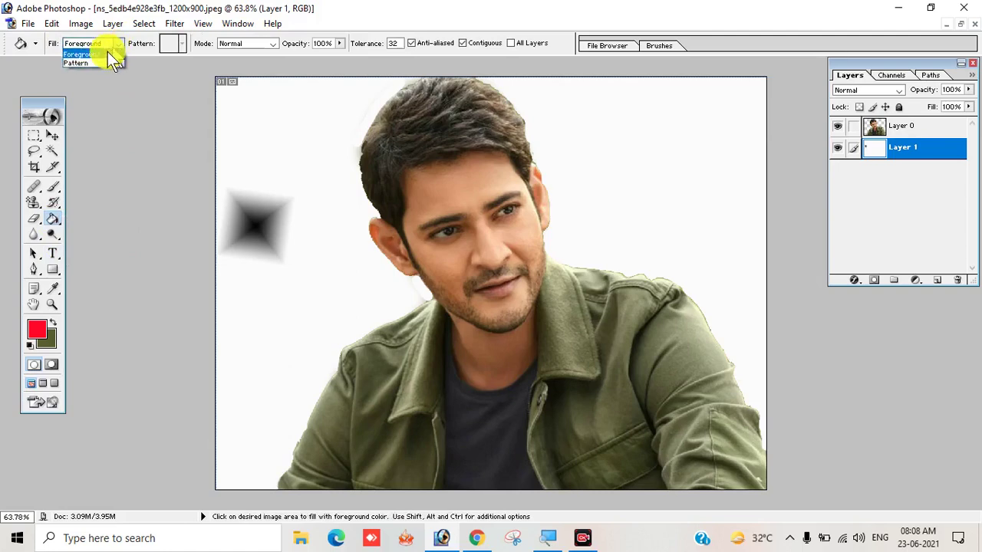
left_click(47, 342)
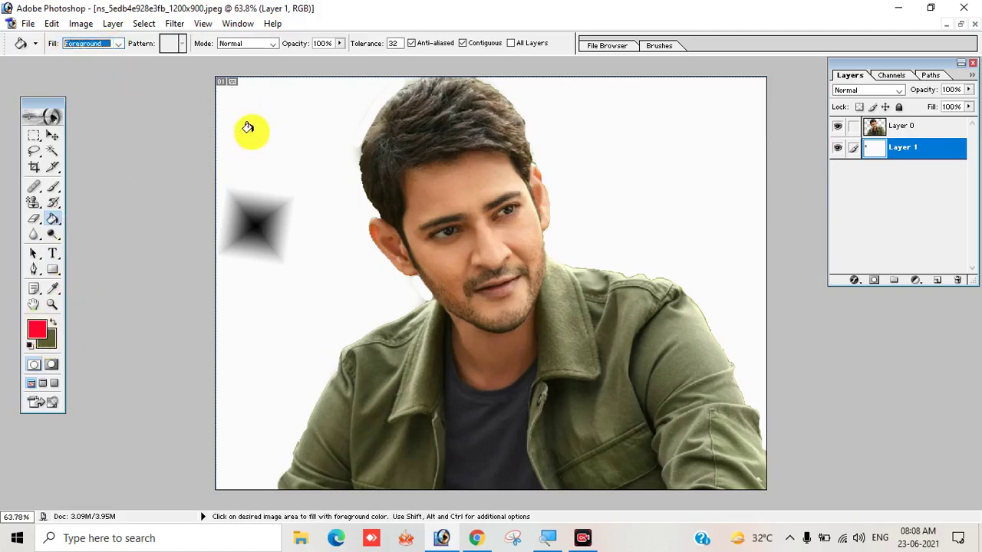
left_click(268, 186)
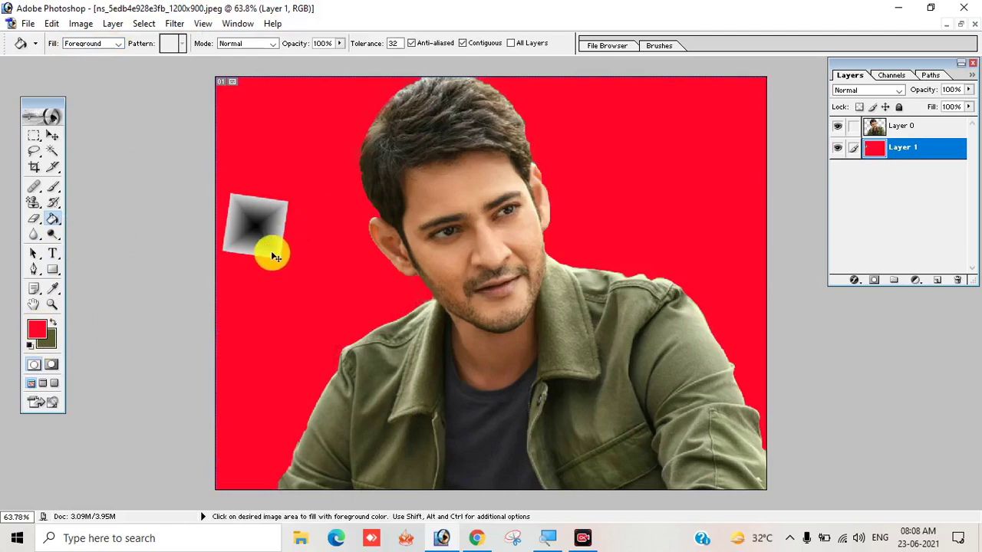
key("ctrl+z")
- Fill the background with the orange wood-grain pattern using the Paint Bucket
left_click(119, 44)
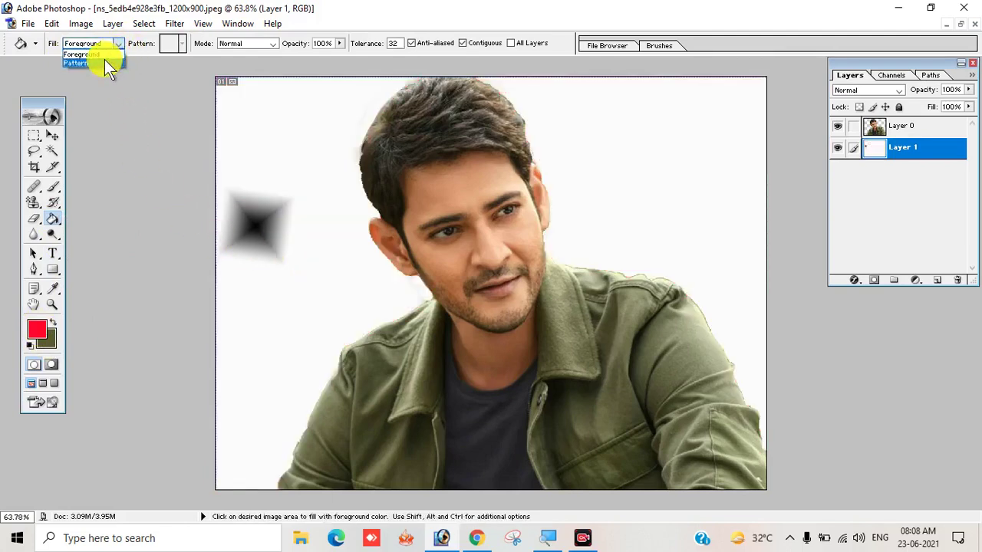
left_click(104, 59)
left_click(182, 43)
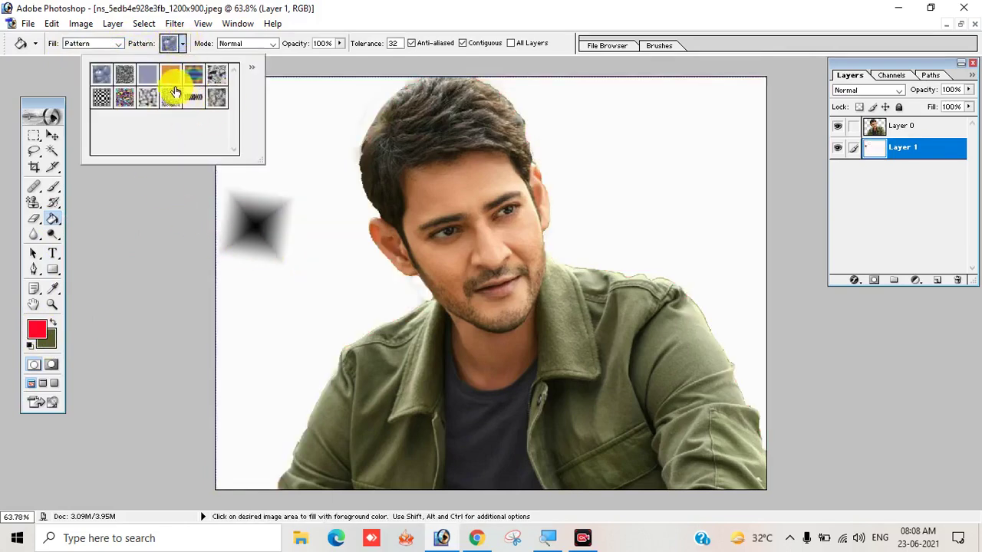
left_click(170, 74)
left_click(300, 122)
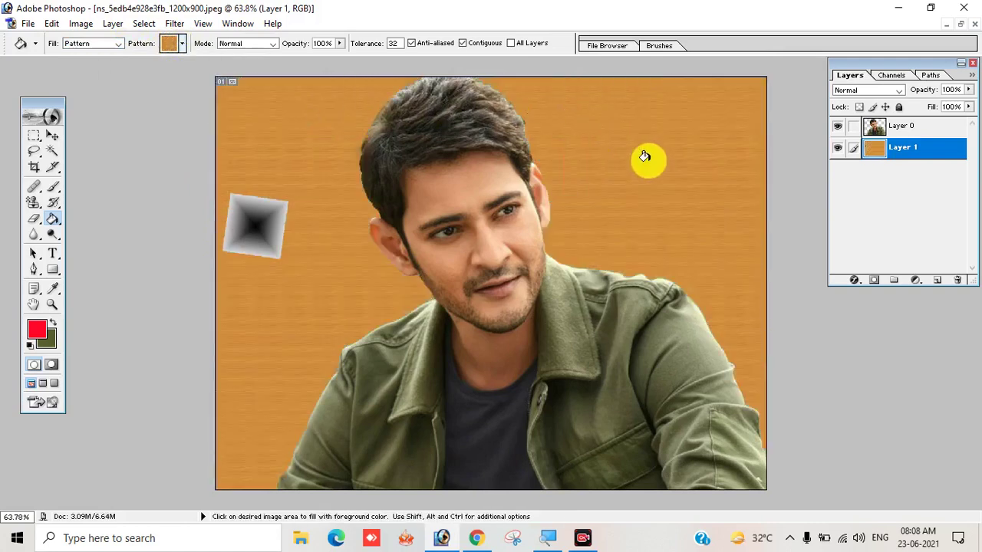
- Browse the eraser tool variants, then return to the Paint Bucket
left_click(33, 220)
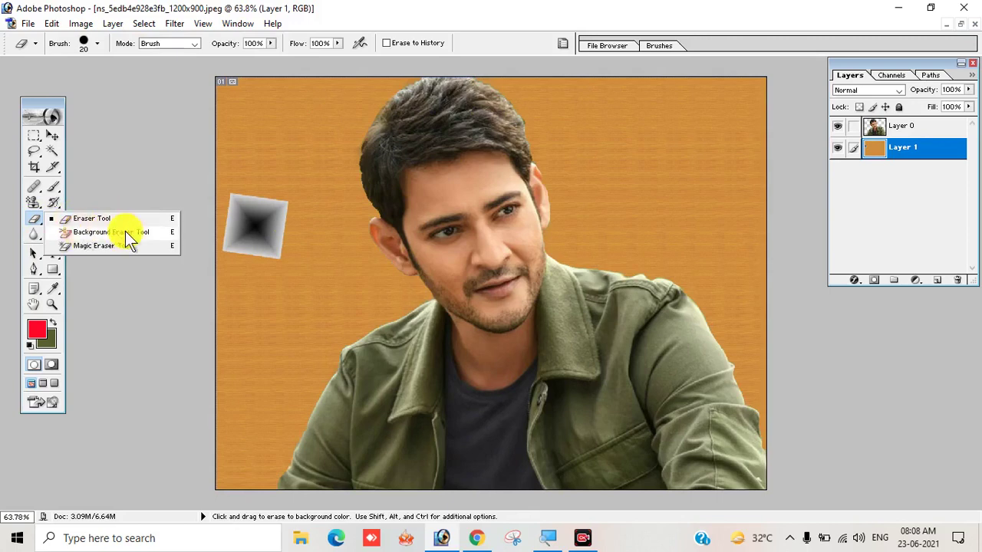
left_click(33, 220)
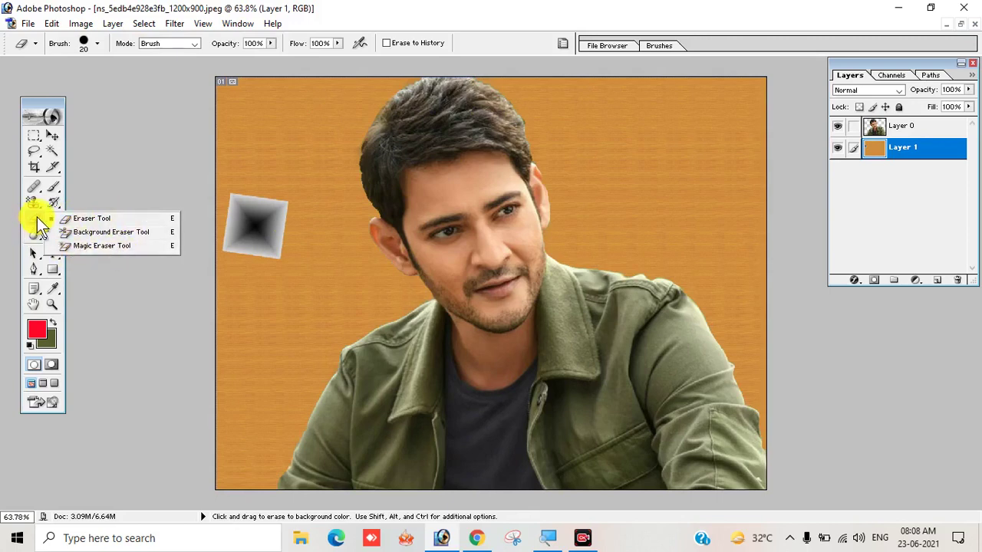
left_click(52, 204)
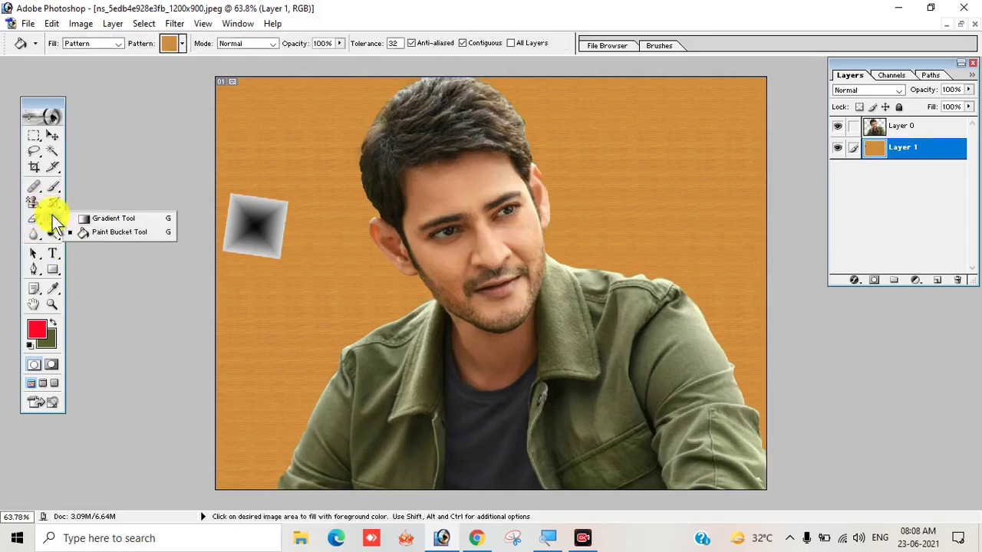